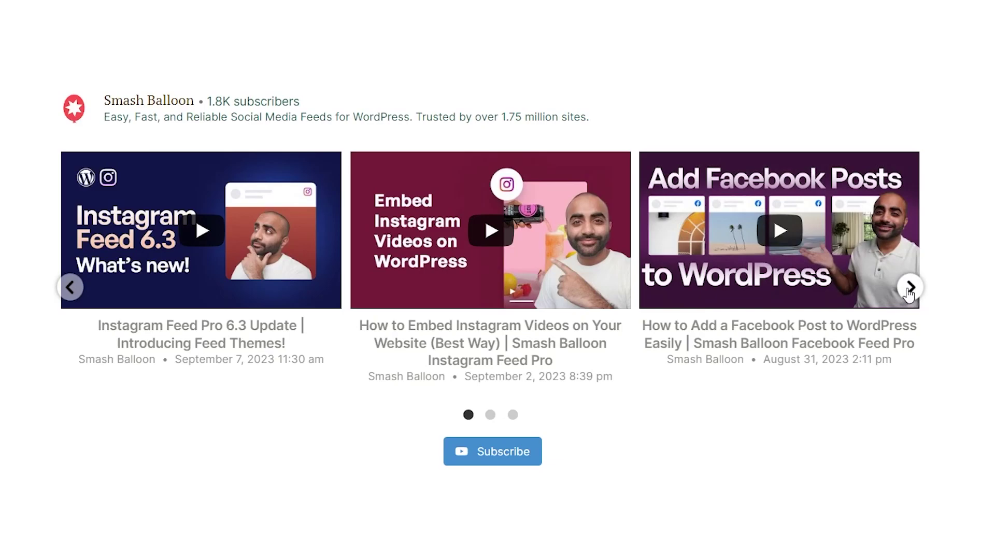
Page the YouTube carousel demo forward three times, then scroll down the YouTube Feed Pro demo page.
{"action": "left_click", "coordinate": [907, 295]}
{"action": "left_click", "coordinate": [909, 293]}
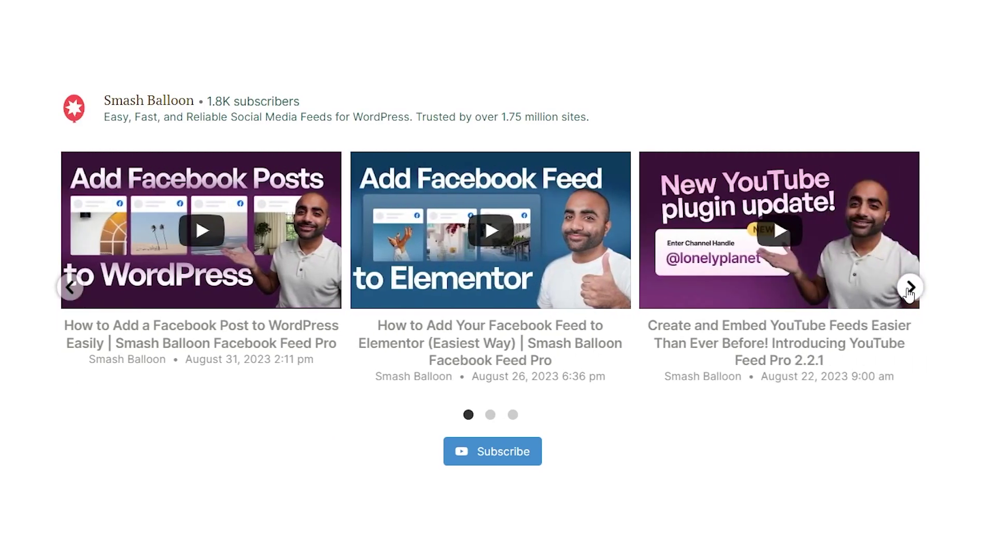
{"action": "left_click", "coordinate": [909, 288]}
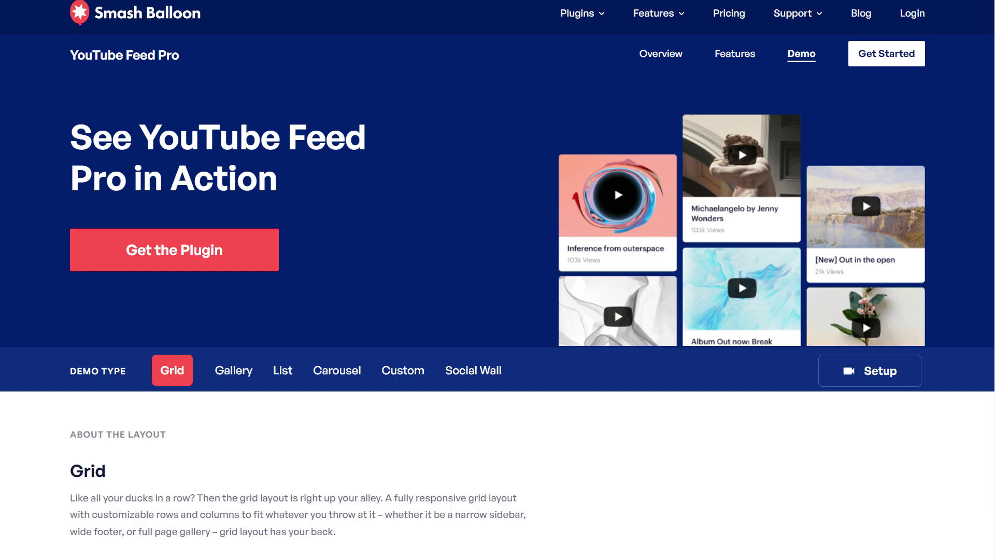
{"action": "scroll", "coordinate": [497, 280], "scroll_direction": "down", "scroll_amount": 4}
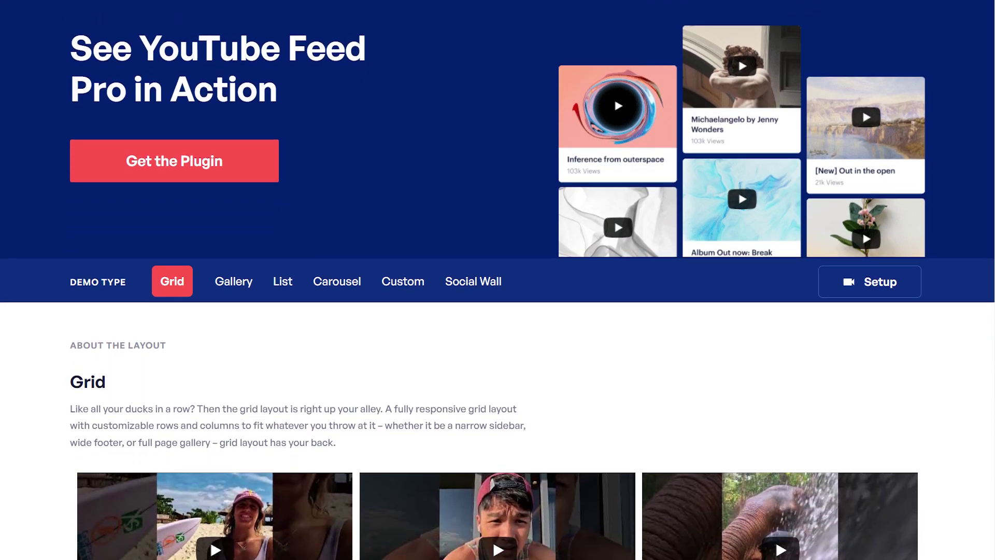
{"action": "scroll", "coordinate": [498, 280], "scroll_direction": "down", "scroll_amount": 4}
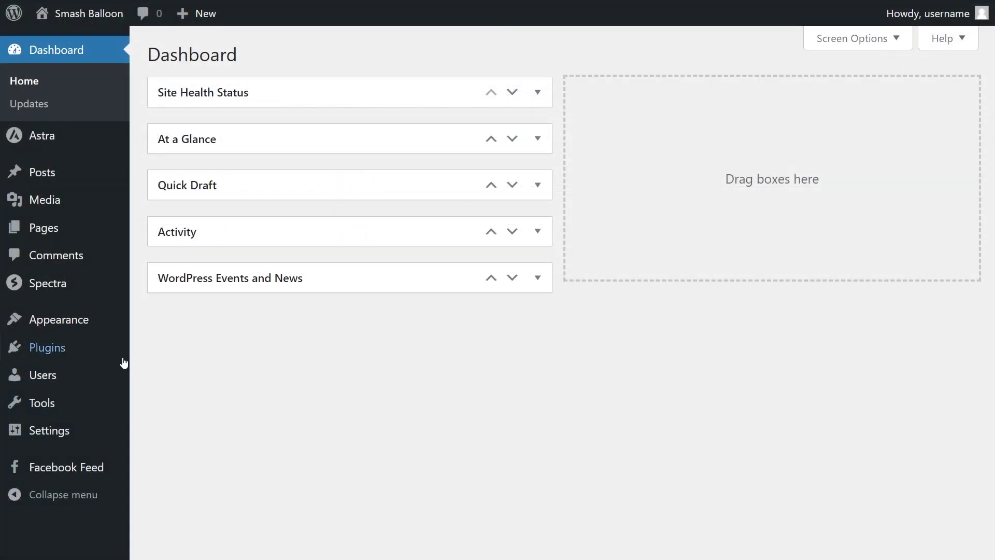
Upload the YouTube-Feed-Pro-2.2.1 zip as a new plugin, install it, and activate Feeds for YouTube Pro Developer.
{"action": "mouse_move", "coordinate": [70, 356]}
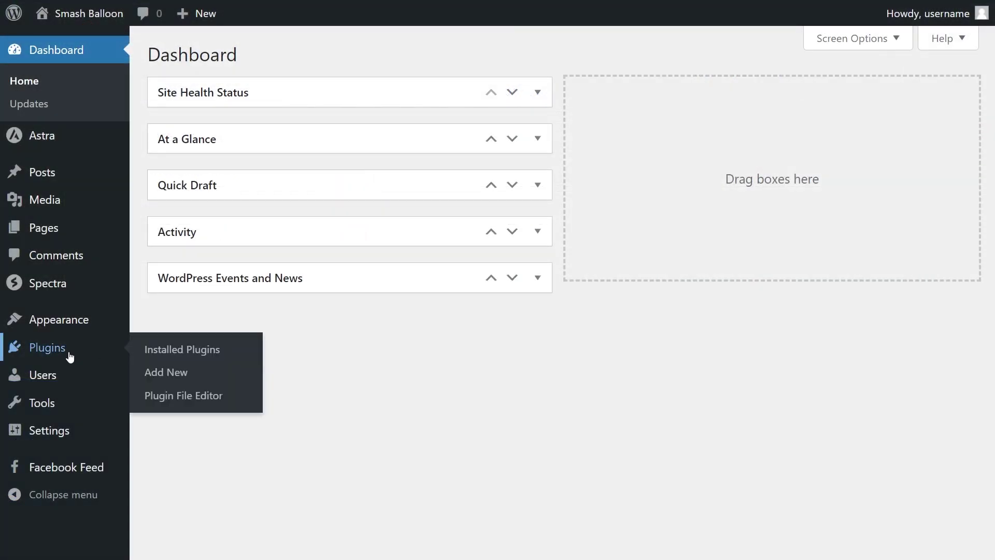
{"action": "left_click", "coordinate": [159, 373]}
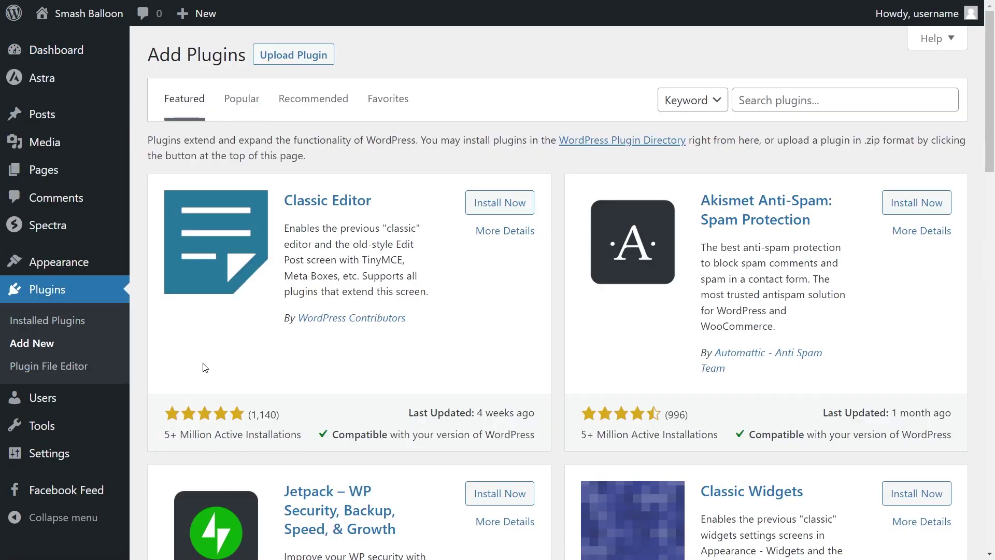
{"action": "left_click", "coordinate": [293, 55]}
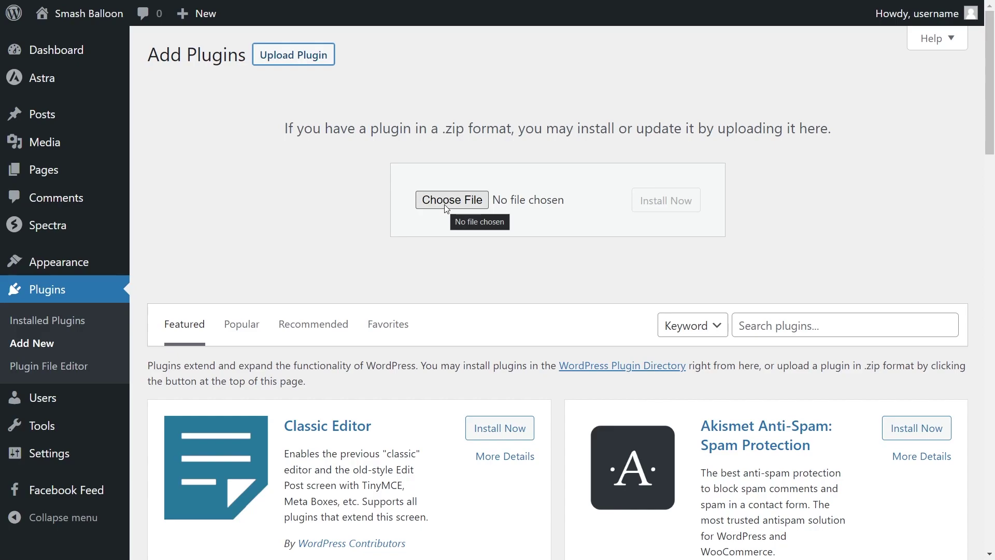
{"action": "left_click", "coordinate": [448, 204]}
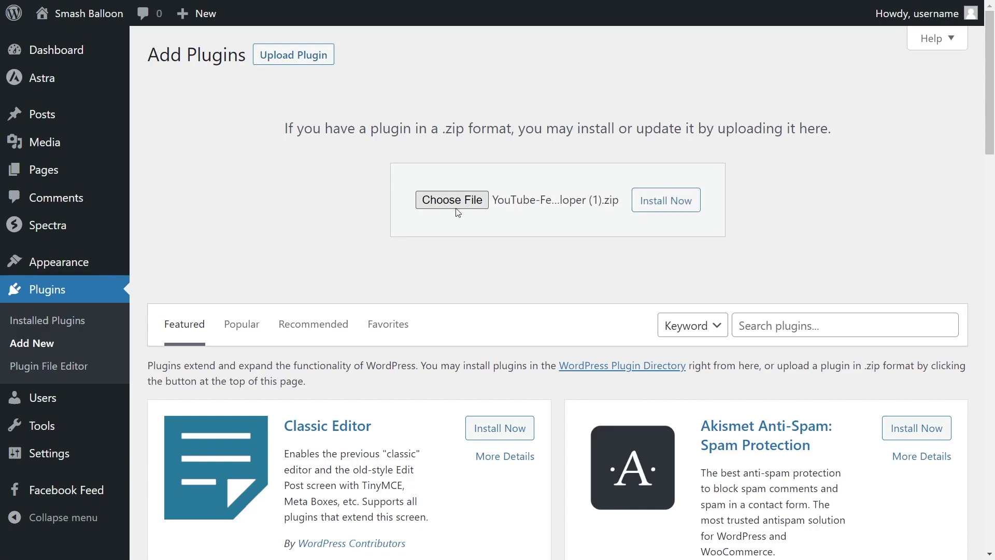
{"action": "left_click", "coordinate": [658, 206]}
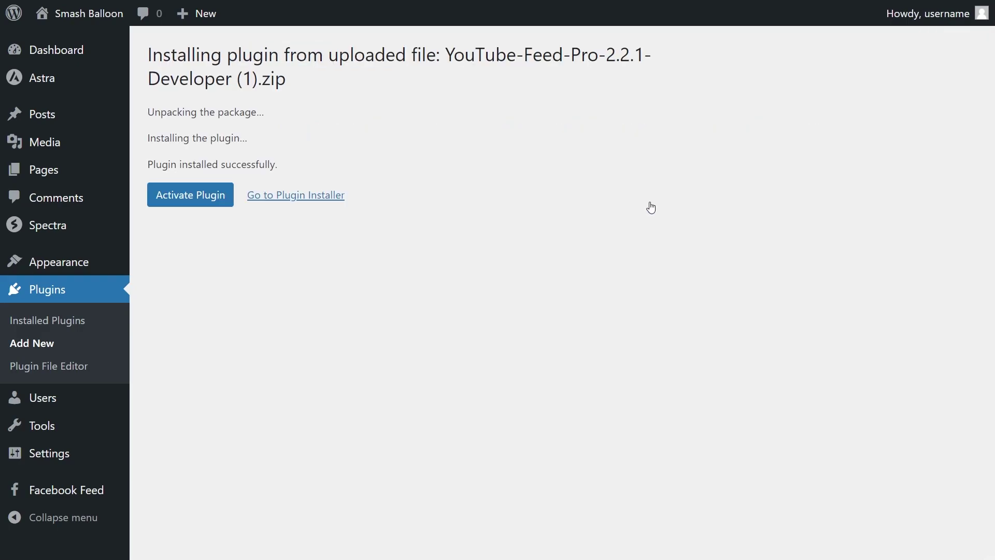
{"action": "left_click", "coordinate": [227, 200]}
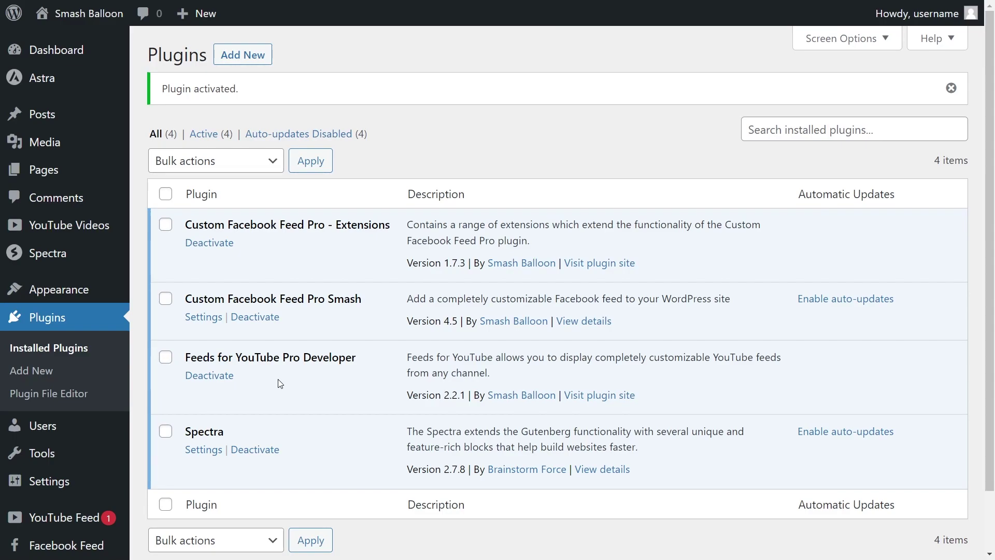
Paste and activate the license key in YouTube Feed Settings, then go to All Feeds.
{"action": "scroll", "coordinate": [82, 439], "scroll_direction": "down", "scroll_amount": 1}
{"action": "mouse_move", "coordinate": [89, 456]}
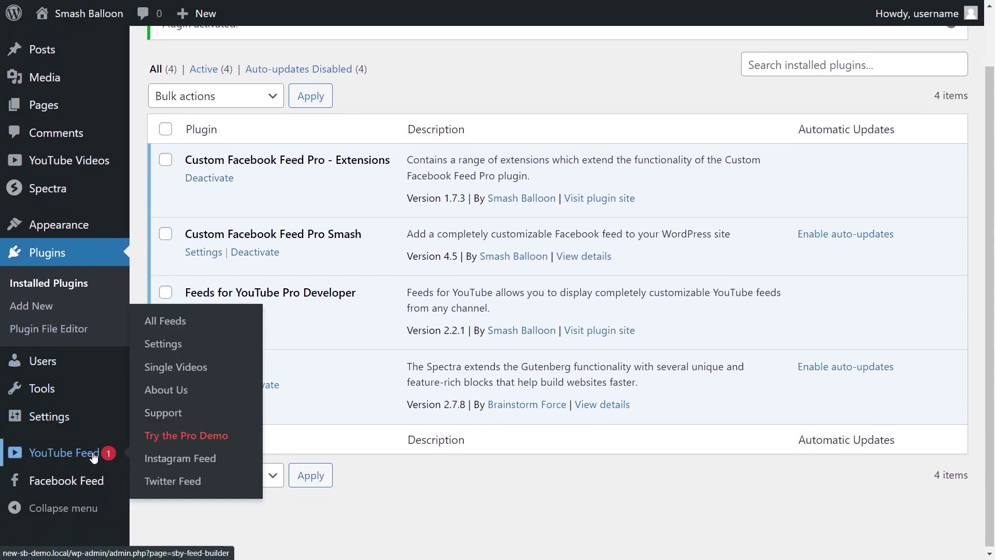
{"action": "left_click", "coordinate": [164, 345]}
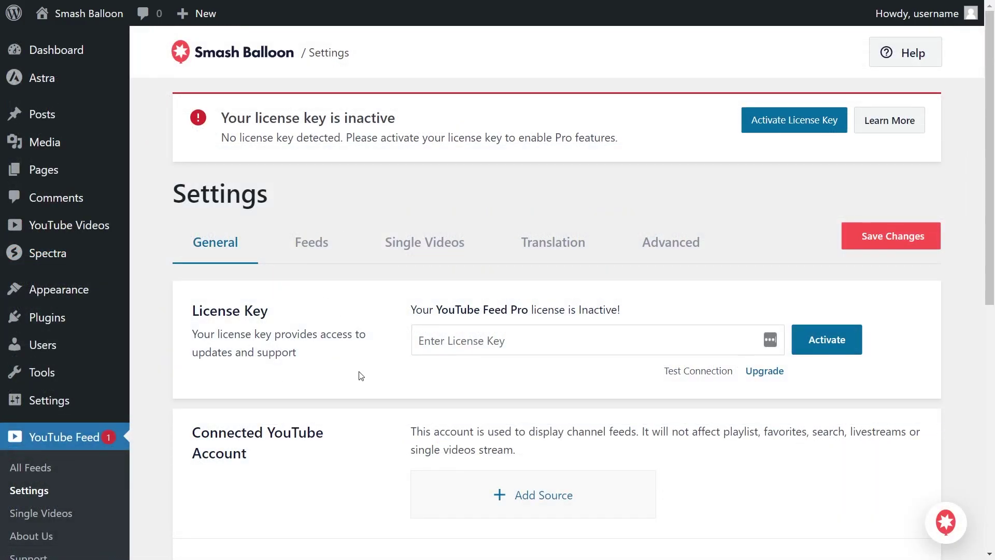
{"action": "left_click", "coordinate": [459, 337]}
{"action": "key", "text": "ctrl+v"}
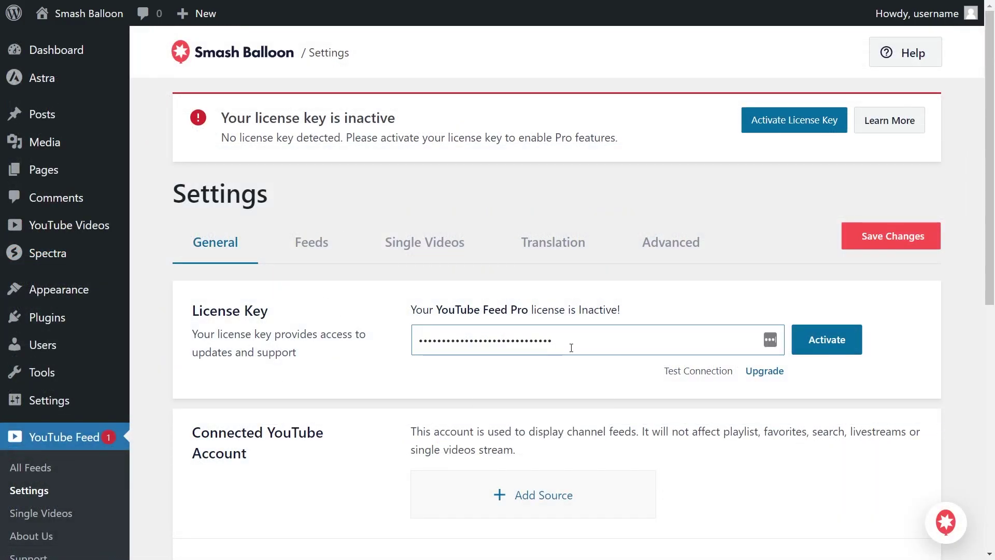
{"action": "left_click", "coordinate": [829, 345]}
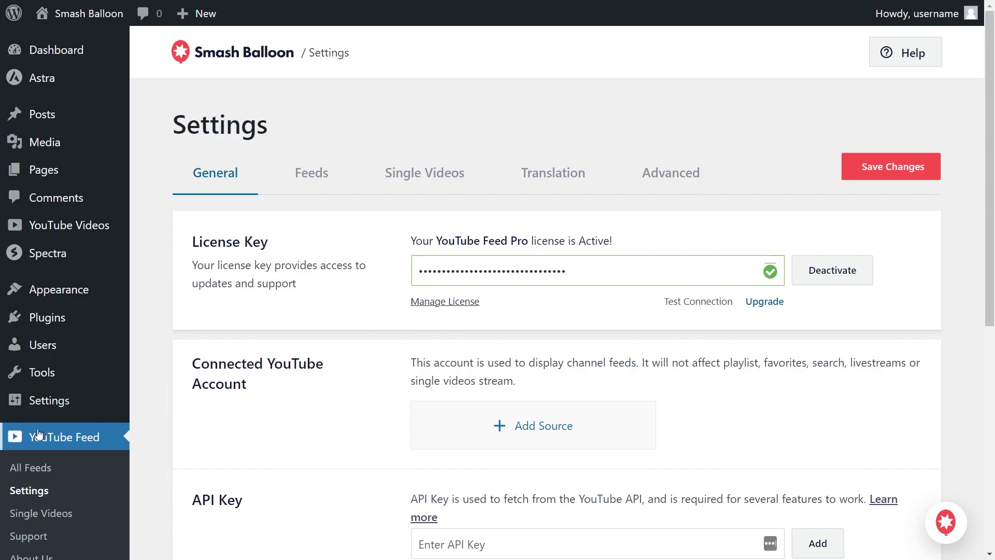
{"action": "left_click", "coordinate": [41, 467]}
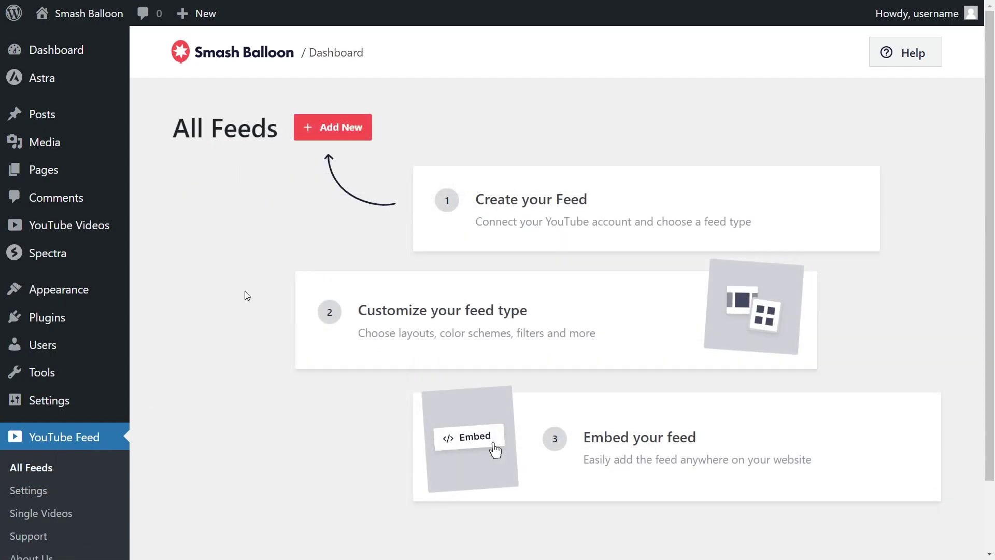
Start a new YouTube feed with the Channel feed type and continue to the next step.
{"action": "left_click", "coordinate": [333, 127]}
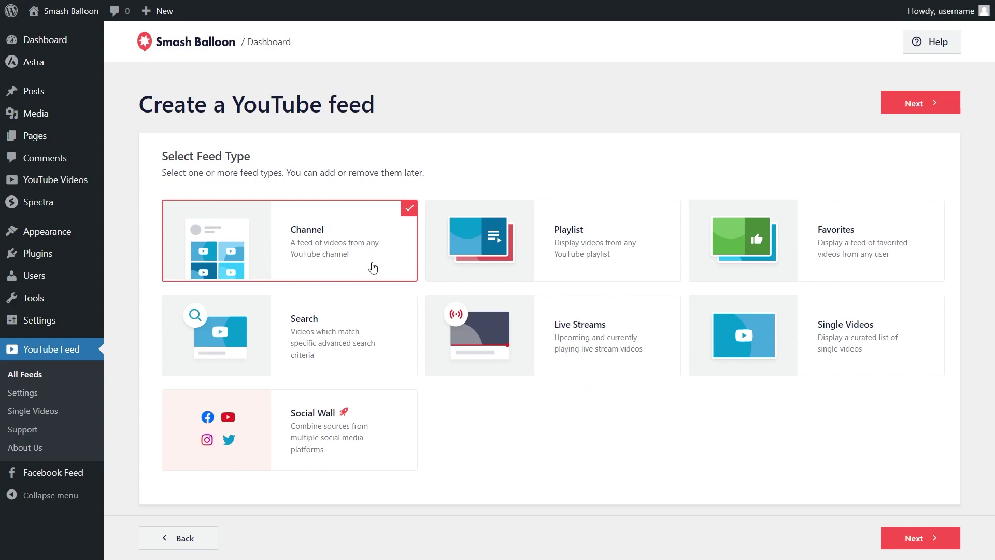
{"action": "left_click", "coordinate": [915, 106]}
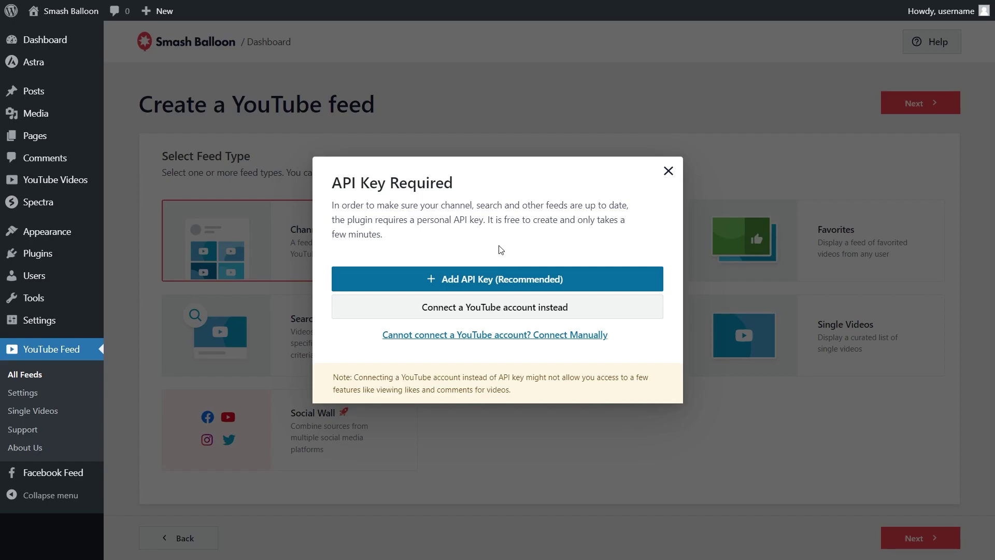
Choose Add API Key (Recommended), paste the YouTube API key, and add it.
{"action": "left_click", "coordinate": [475, 279]}
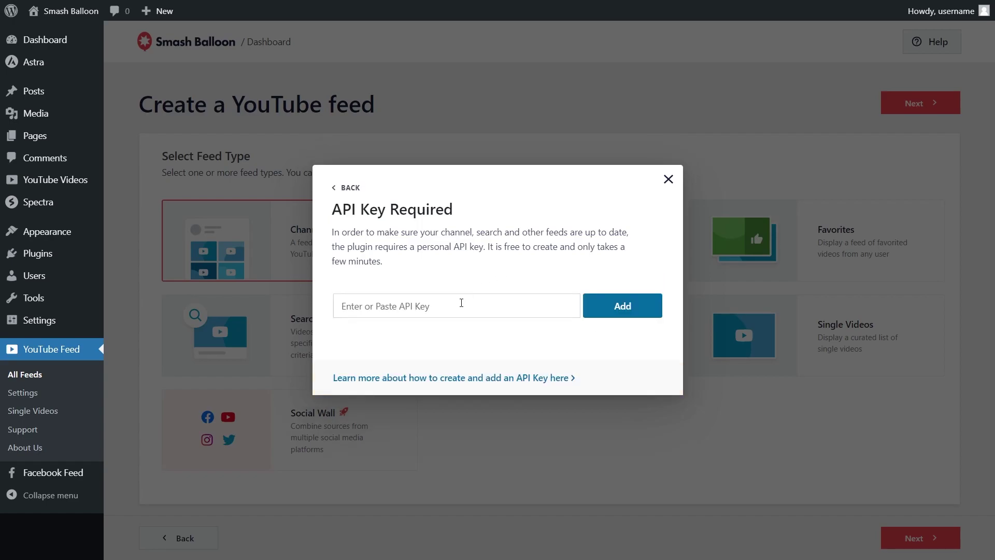
{"action": "left_click", "coordinate": [461, 302]}
{"action": "key", "text": "ctrl+v"}
{"action": "left_click", "coordinate": [598, 309]}
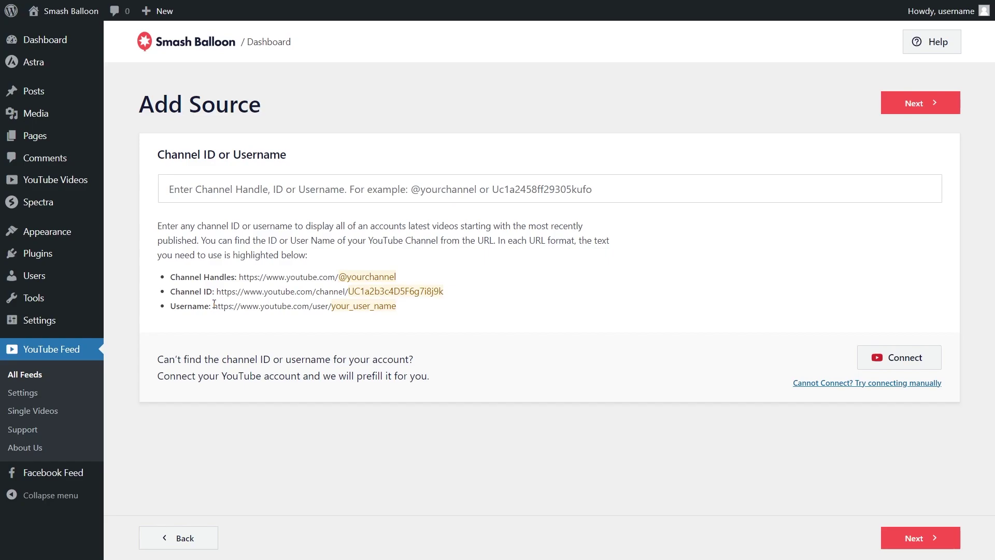
{"action": "left_click", "coordinate": [251, 196]}
{"action": "type", "text": "@smashballoon"}
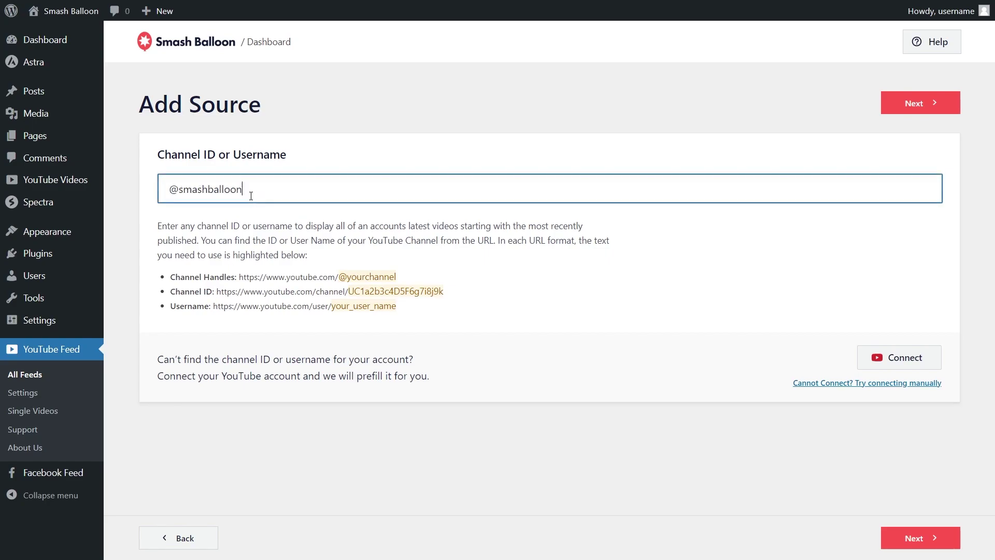
{"action": "left_click", "coordinate": [913, 105]}
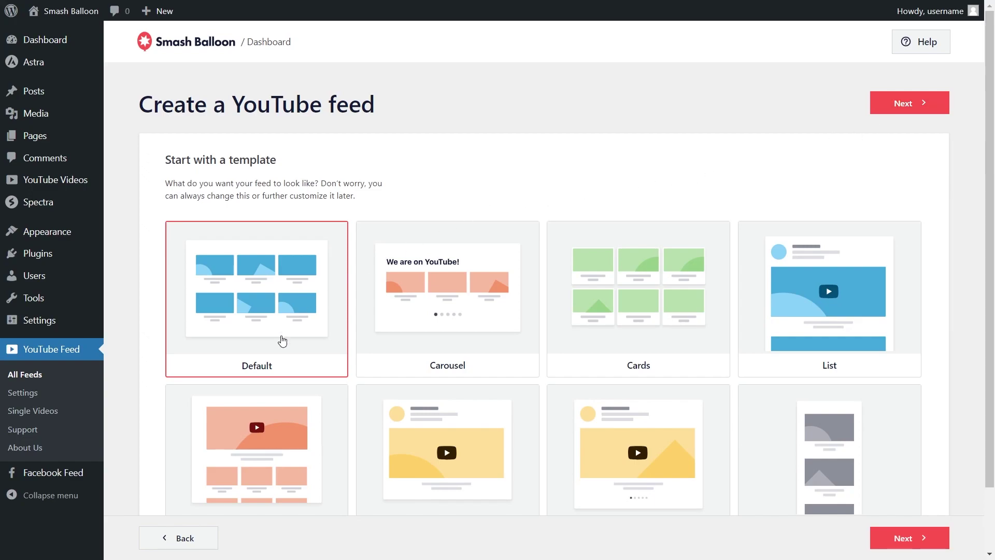
Choose the Carousel template and open the feed in the customizer.
{"action": "scroll", "coordinate": [860, 325], "scroll_direction": "down", "scroll_amount": 2}
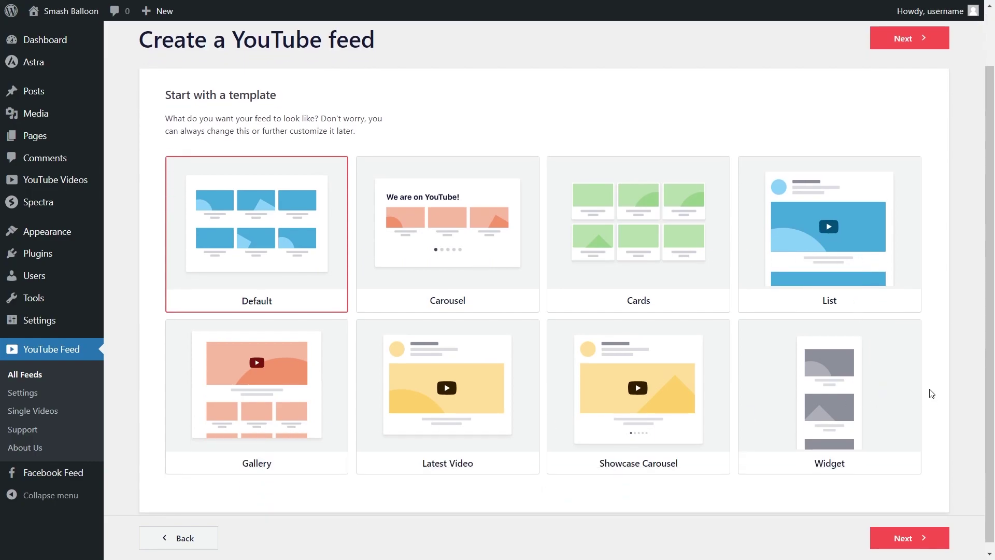
{"action": "left_click", "coordinate": [502, 297]}
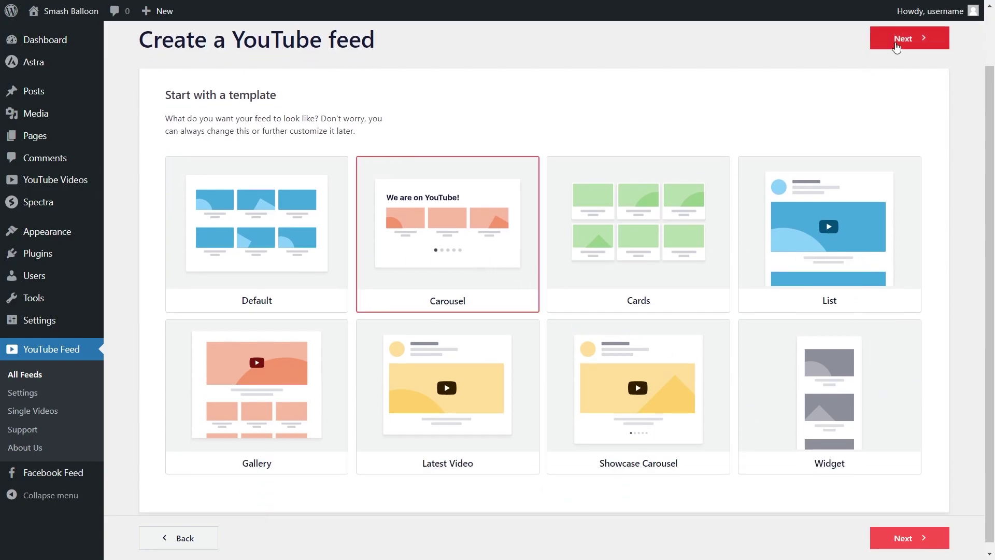
{"action": "left_click", "coordinate": [897, 46]}
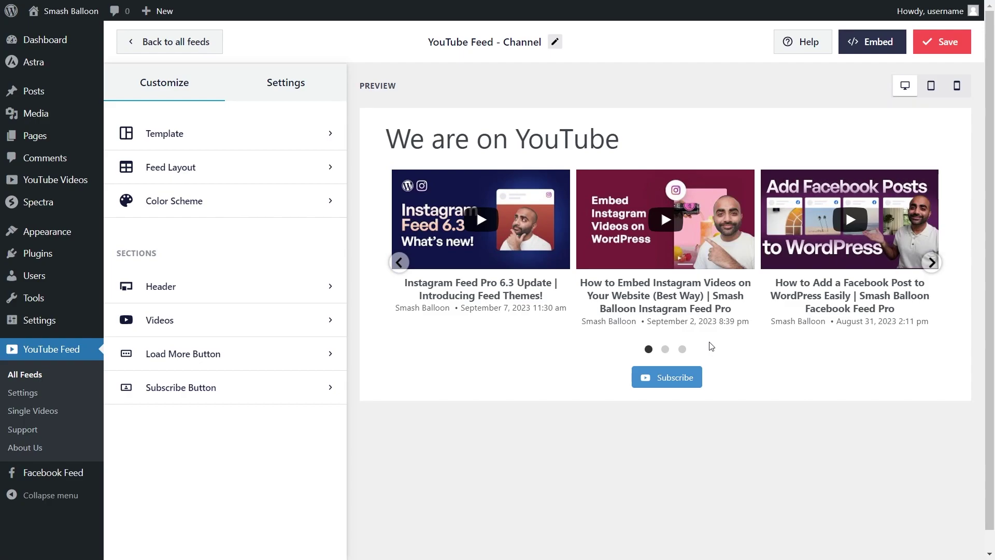
{"action": "left_click", "coordinate": [932, 262]}
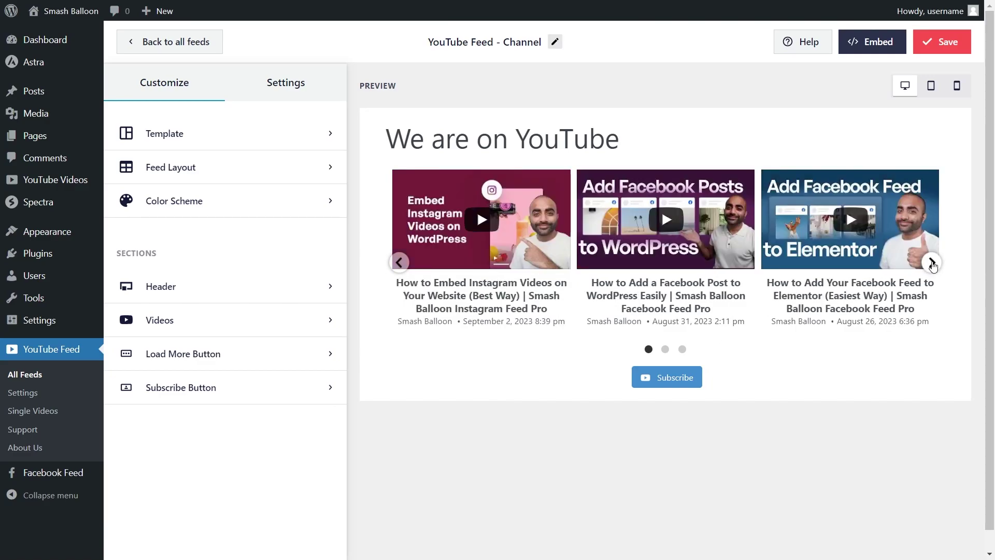
{"action": "left_click", "coordinate": [932, 263]}
{"action": "left_click", "coordinate": [931, 263]}
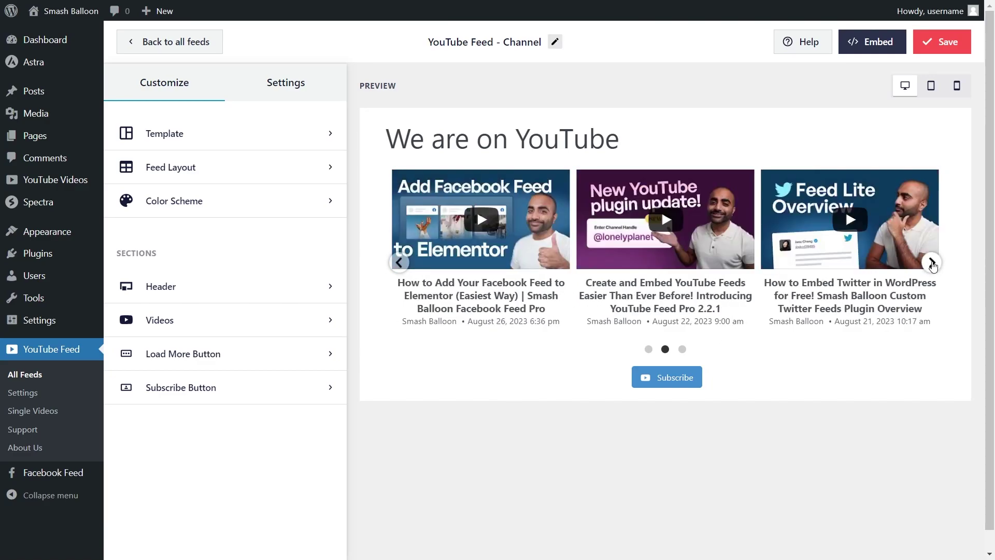
{"action": "left_click", "coordinate": [932, 263]}
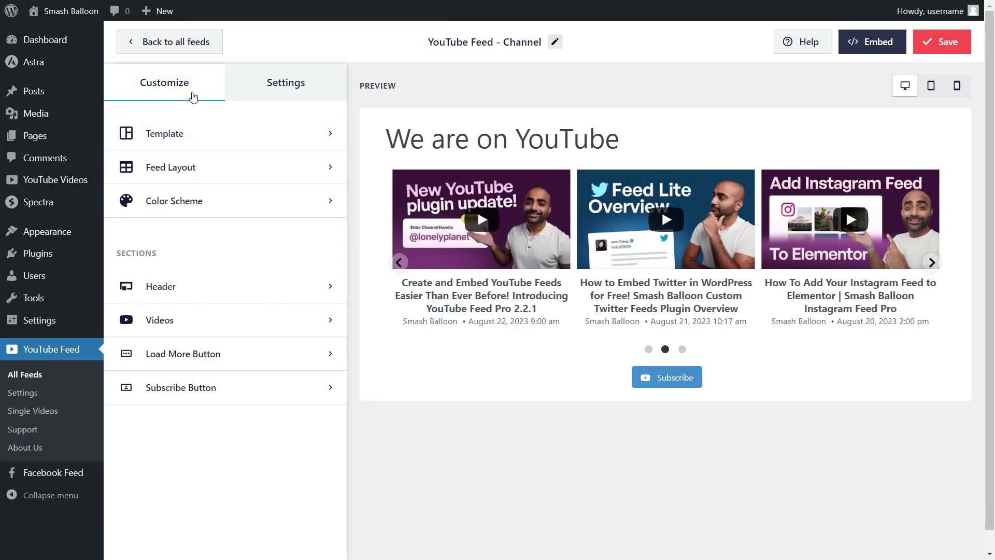
Open the Feed Layout settings and advance the carousel preview three videos.
{"action": "left_click", "coordinate": [209, 167]}
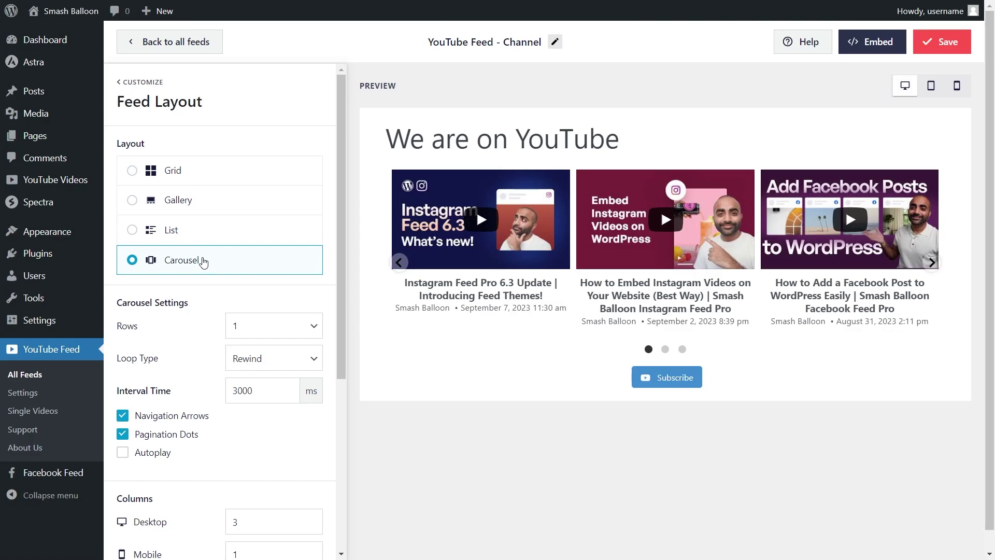
{"action": "left_click", "coordinate": [931, 262]}
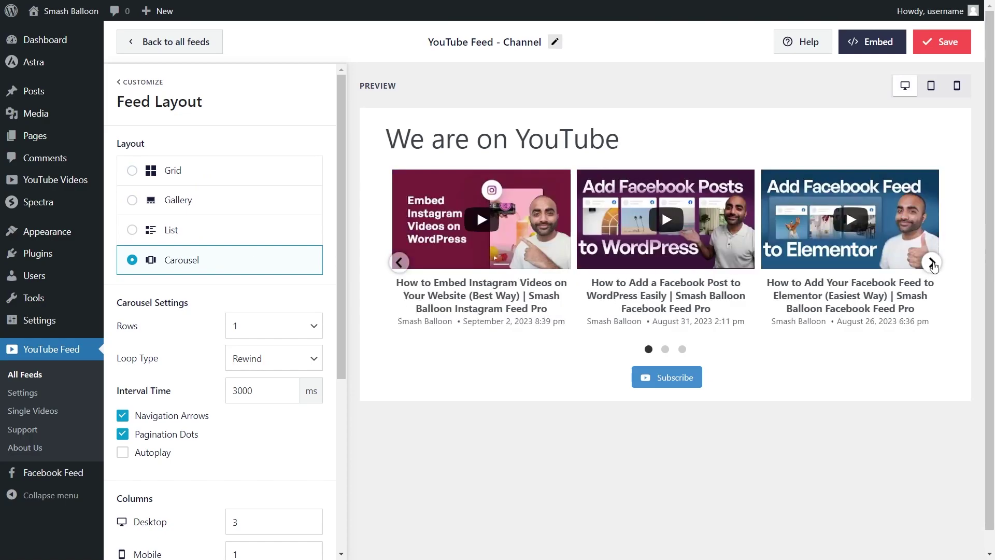
{"action": "left_click", "coordinate": [932, 263]}
{"action": "left_click", "coordinate": [931, 263]}
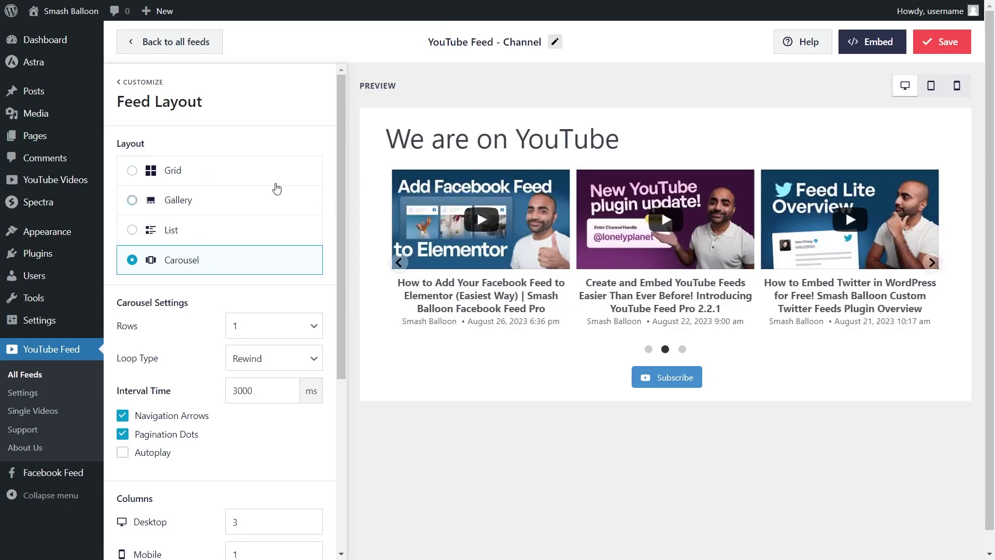
Try the Grid, Gallery and List layouts, then switch back to Carousel.
{"action": "left_click", "coordinate": [224, 178]}
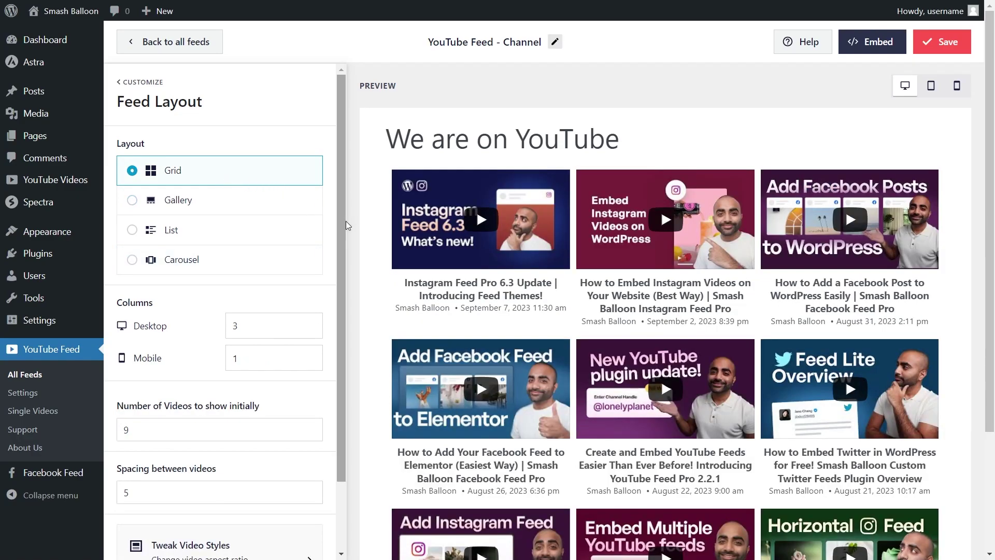
{"action": "scroll", "coordinate": [376, 267], "scroll_direction": "down", "scroll_amount": 3}
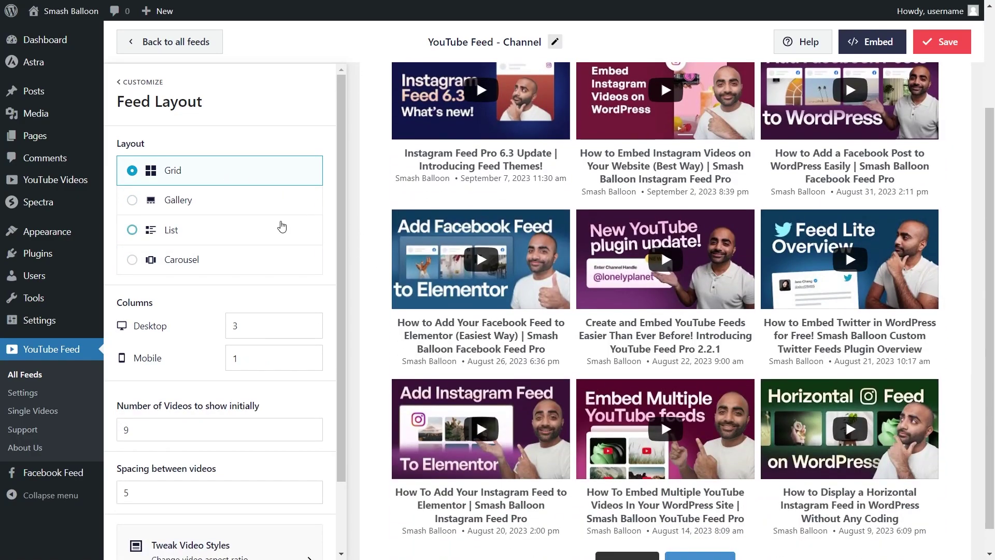
{"action": "left_click", "coordinate": [257, 207]}
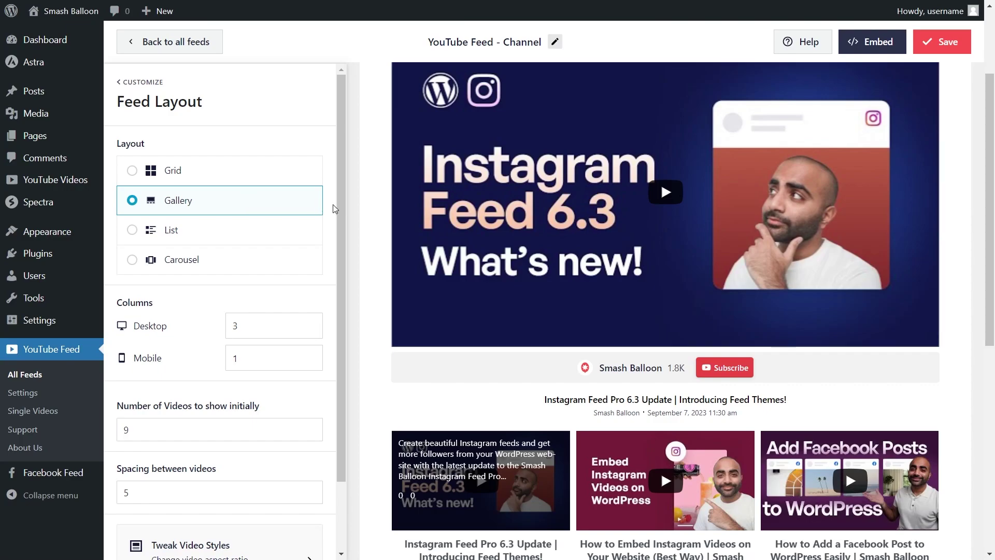
{"action": "scroll", "coordinate": [381, 232], "scroll_direction": "up", "scroll_amount": 2}
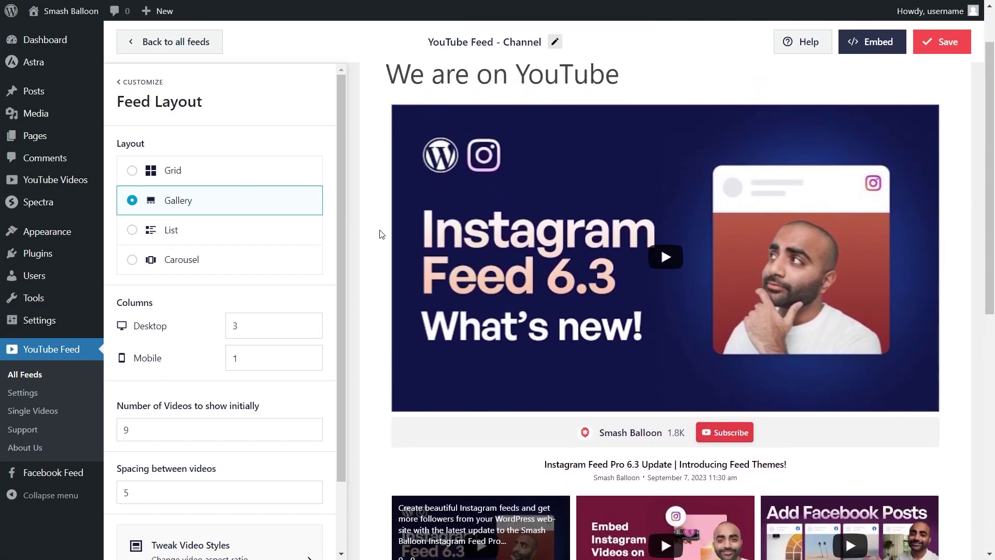
{"action": "scroll", "coordinate": [381, 234], "scroll_direction": "down", "scroll_amount": 8}
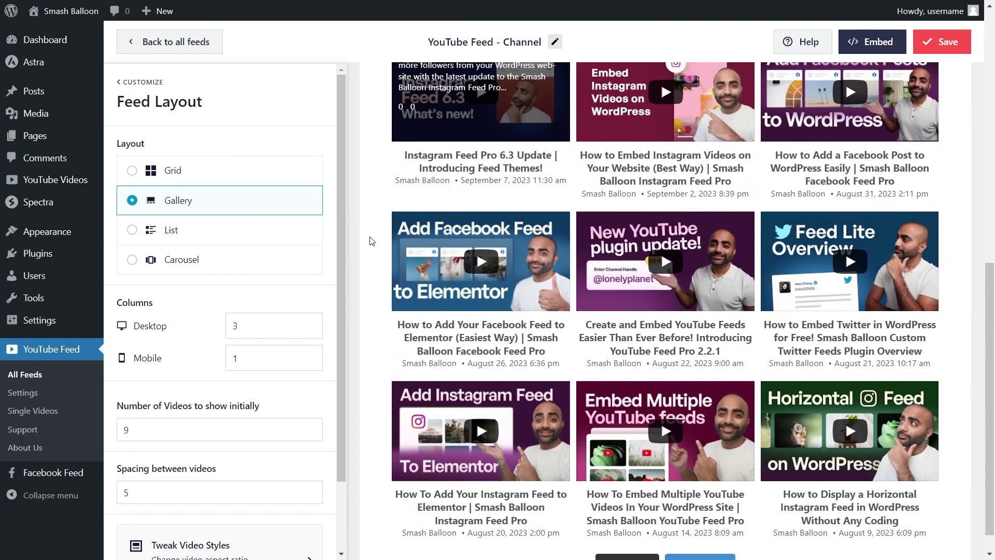
{"action": "left_click", "coordinate": [278, 234]}
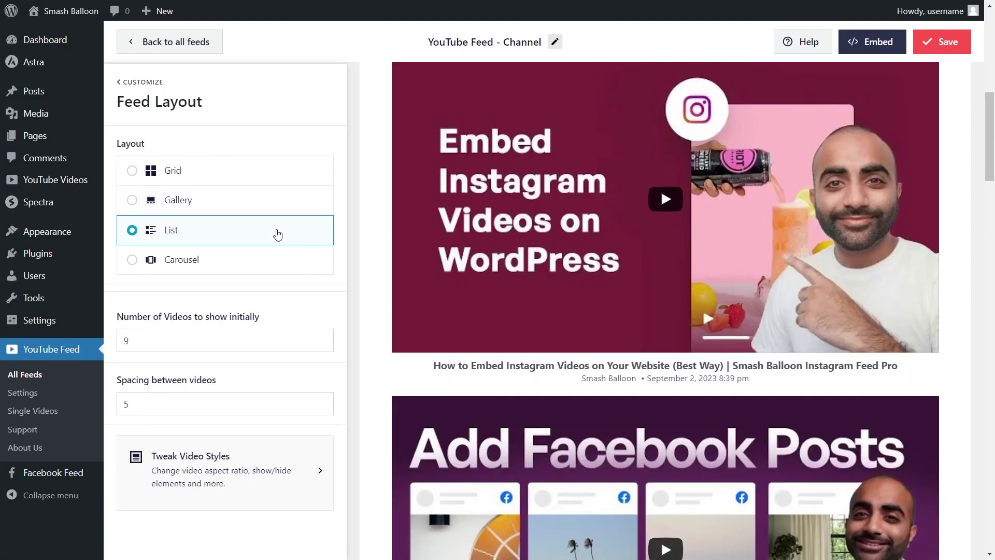
{"action": "scroll", "coordinate": [379, 228], "scroll_direction": "down", "scroll_amount": 8}
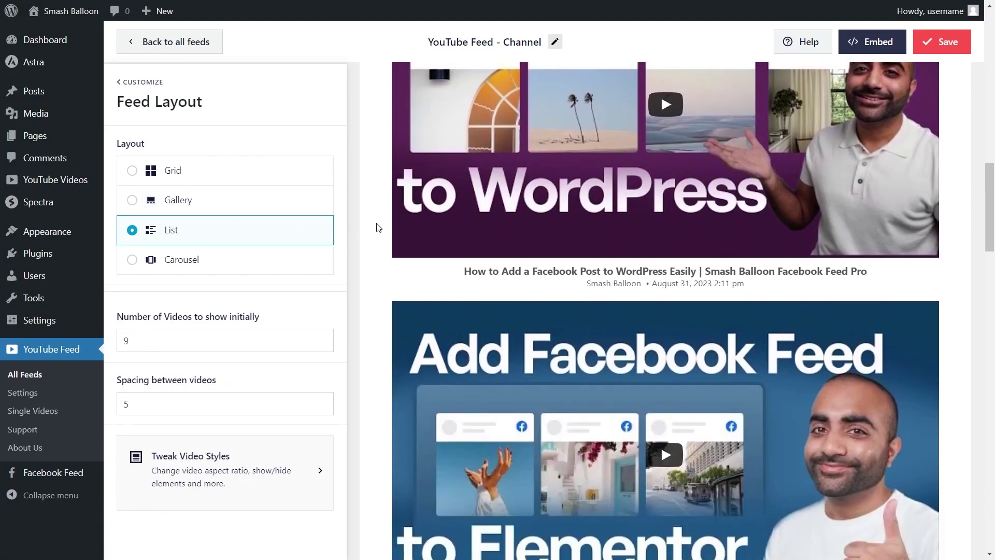
{"action": "scroll", "coordinate": [378, 227], "scroll_direction": "down", "scroll_amount": 6}
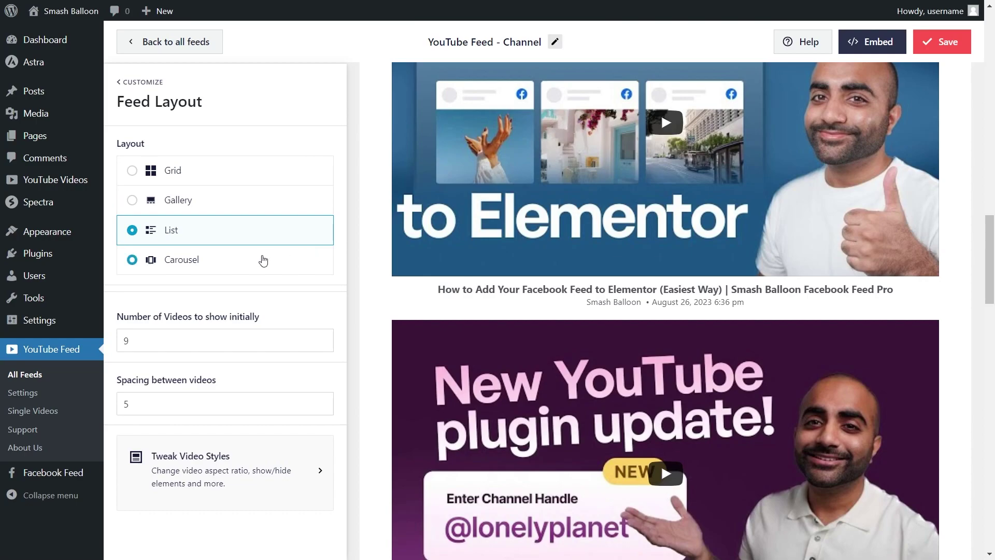
{"action": "left_click", "coordinate": [263, 260]}
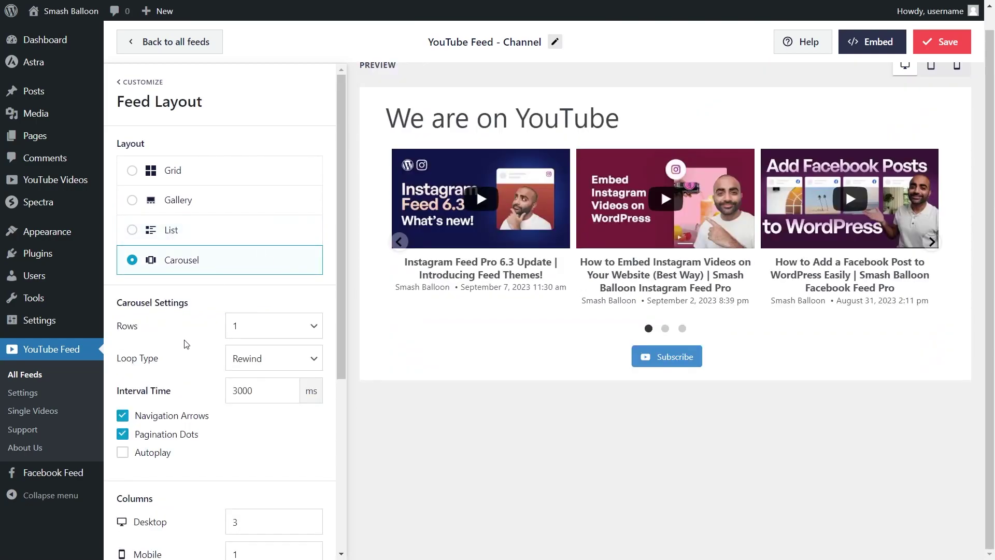
{"action": "scroll", "coordinate": [186, 344], "scroll_direction": "down", "scroll_amount": 3}
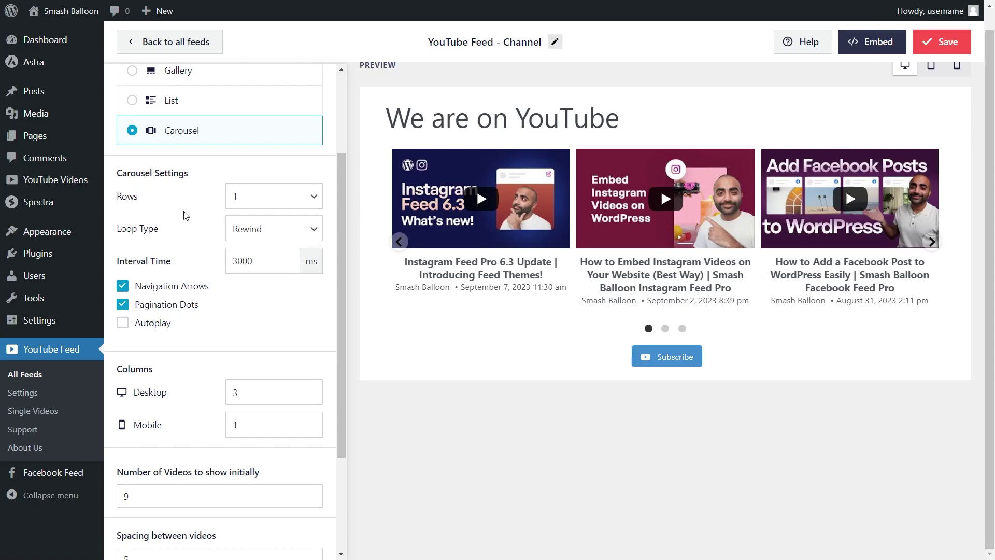
{"action": "left_click", "coordinate": [312, 198]}
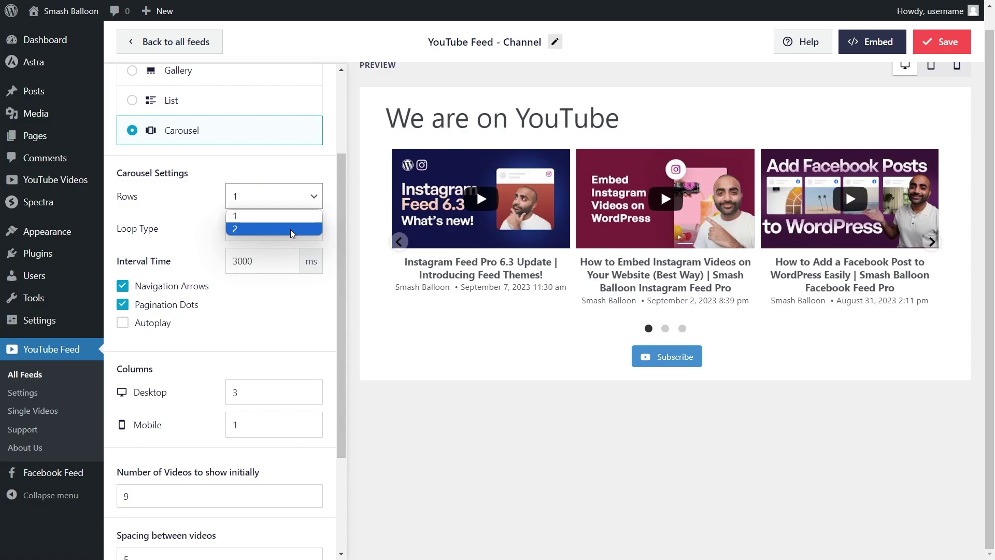
{"action": "left_click", "coordinate": [290, 229]}
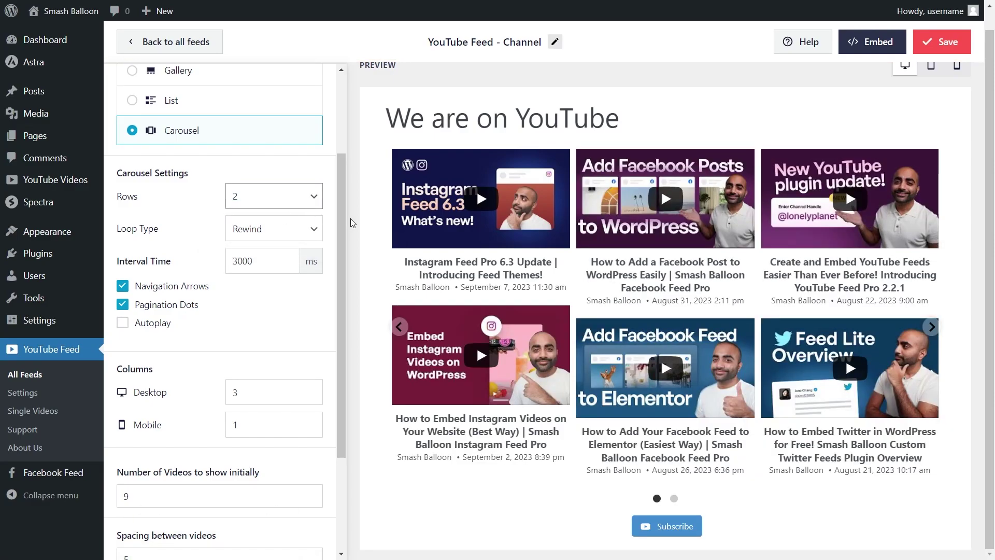
{"action": "left_click", "coordinate": [278, 211]}
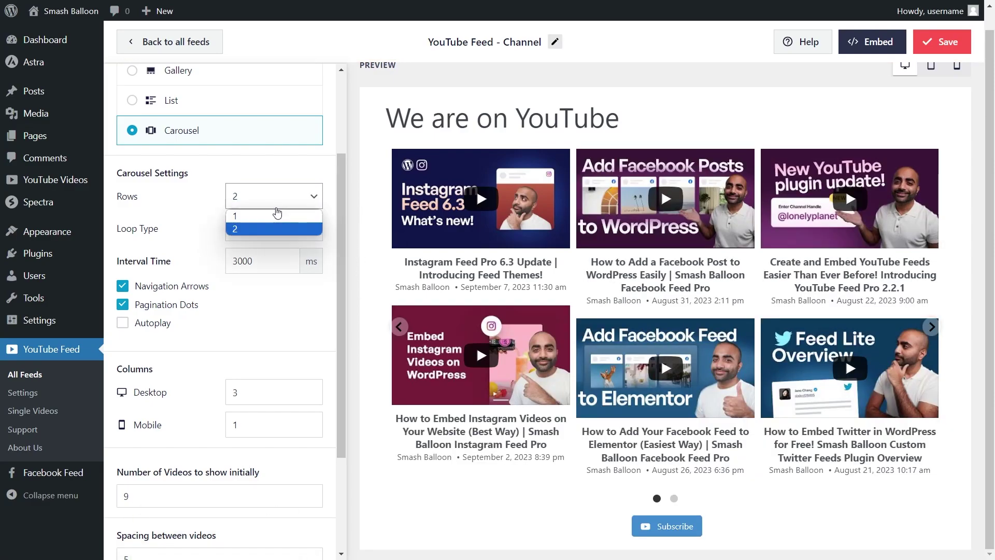
{"action": "left_click", "coordinate": [275, 216]}
{"action": "scroll", "coordinate": [300, 329], "scroll_direction": "down", "scroll_amount": 2}
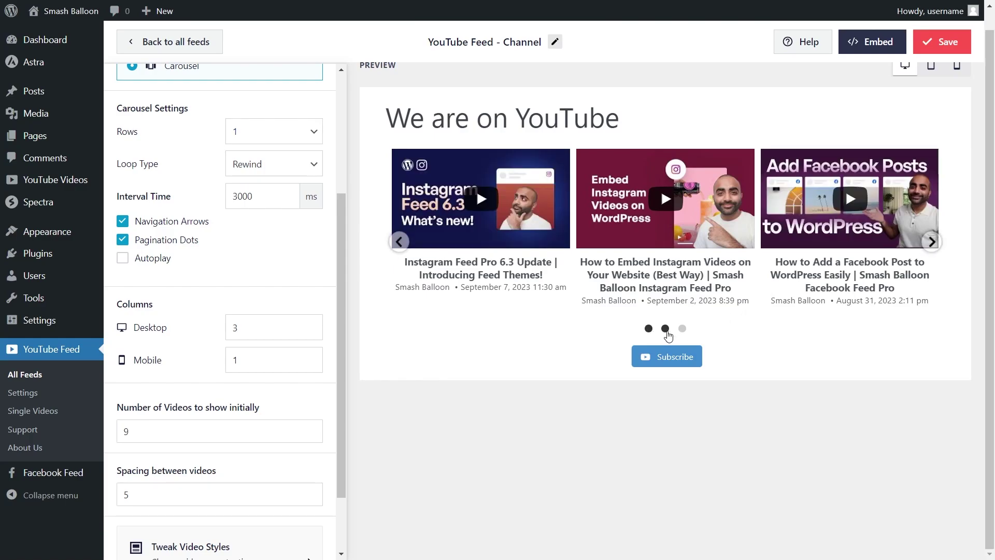
{"action": "left_click", "coordinate": [123, 241]}
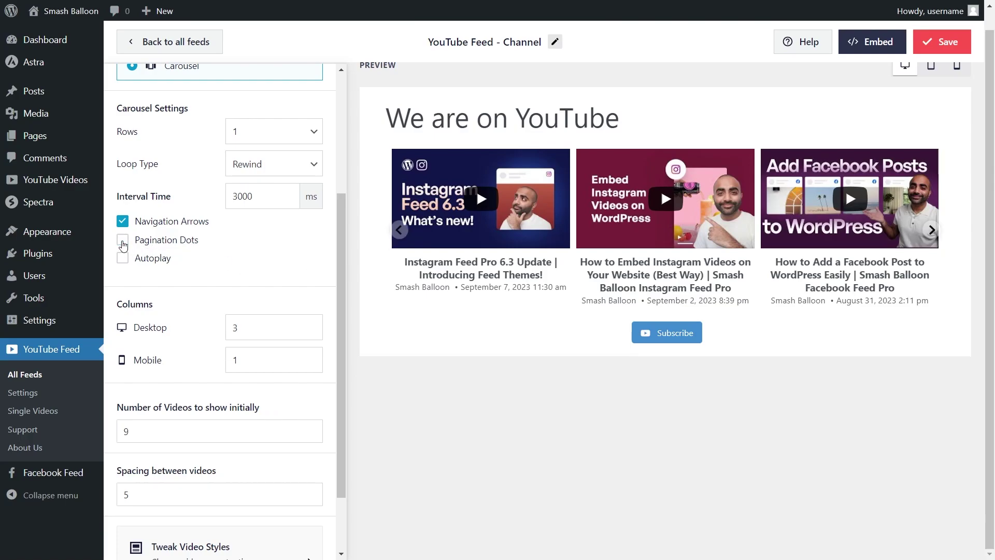
{"action": "left_click", "coordinate": [123, 241]}
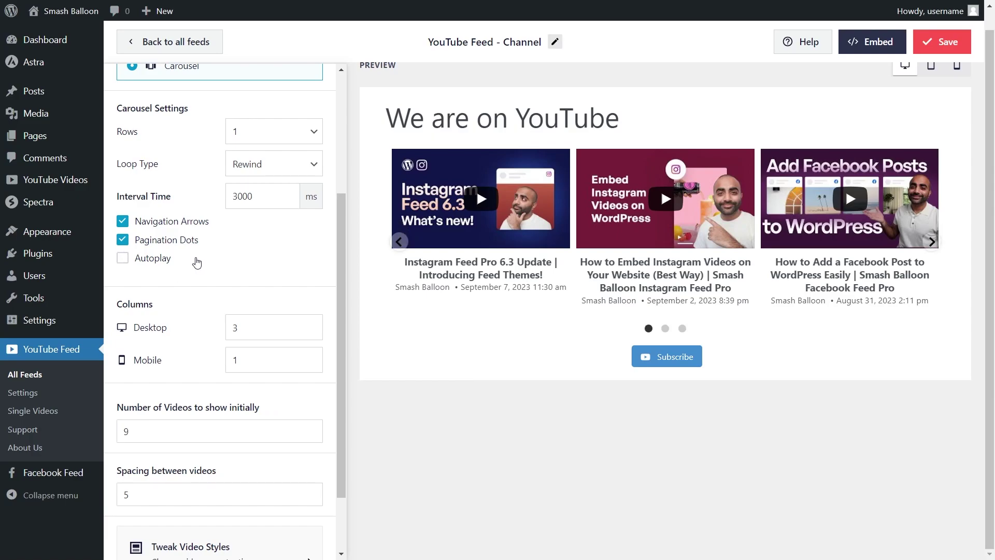
{"action": "left_click", "coordinate": [123, 259]}
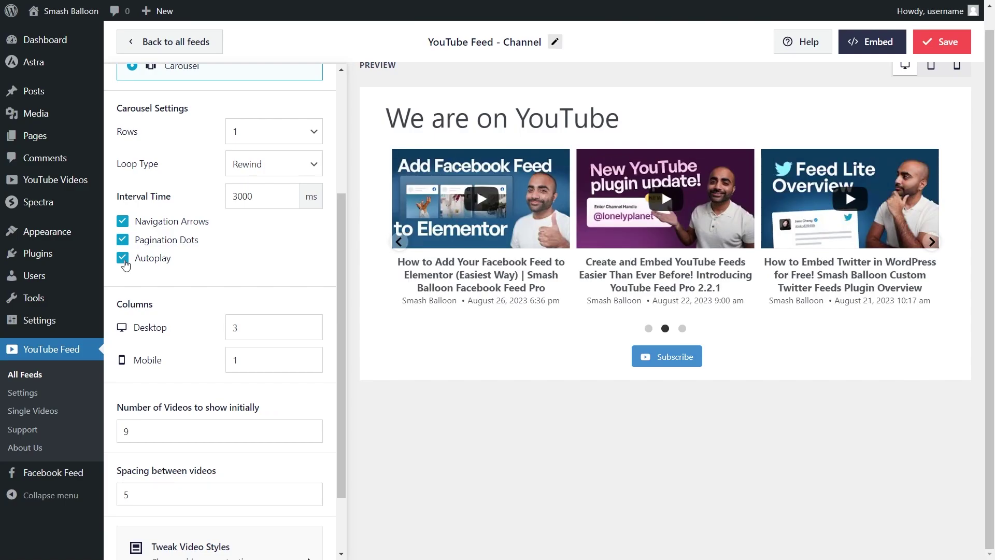
{"action": "left_click", "coordinate": [139, 261]}
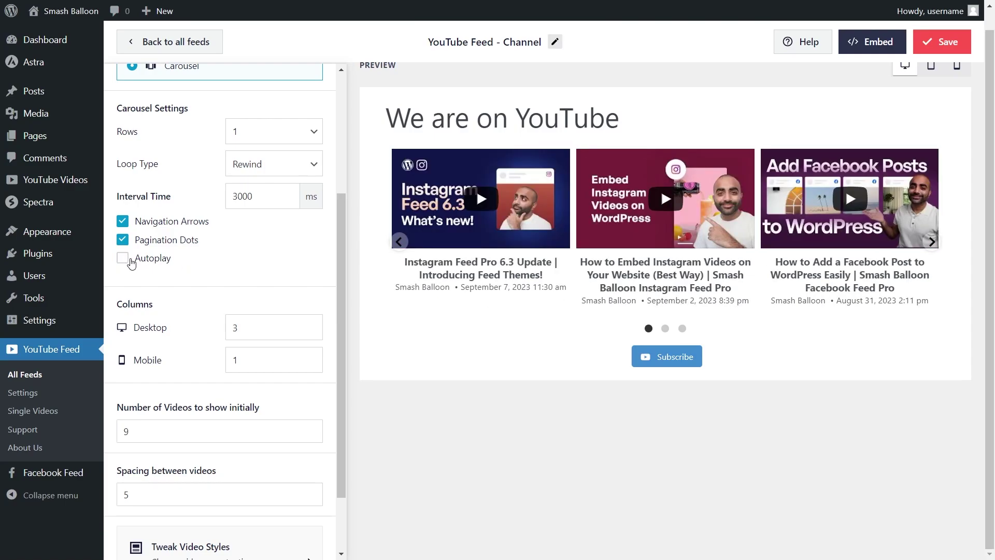
{"action": "scroll", "coordinate": [184, 292], "scroll_direction": "down", "scroll_amount": 1}
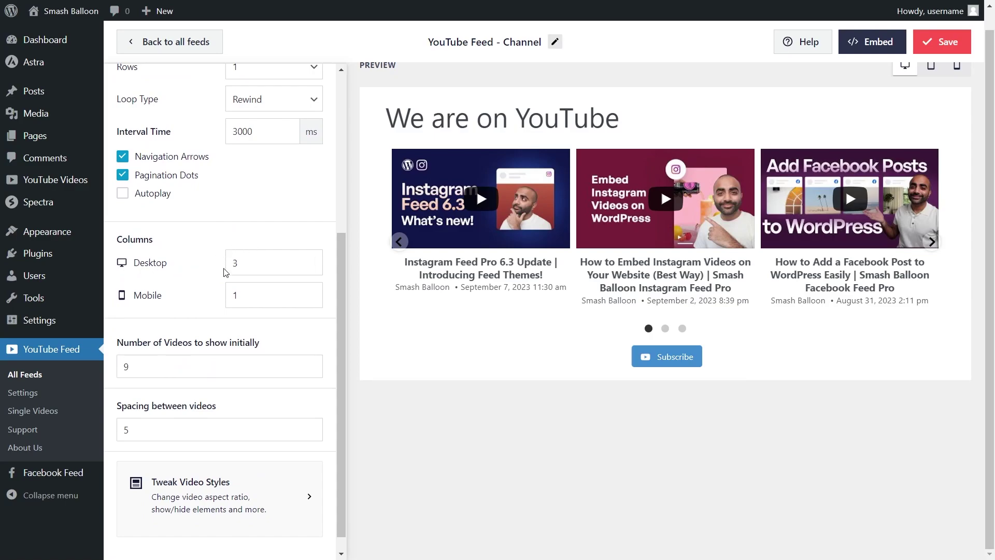
Set the Desktop columns value to 3.
{"action": "left_click_drag", "start_coordinate": [251, 268], "coordinate": [224, 270]}
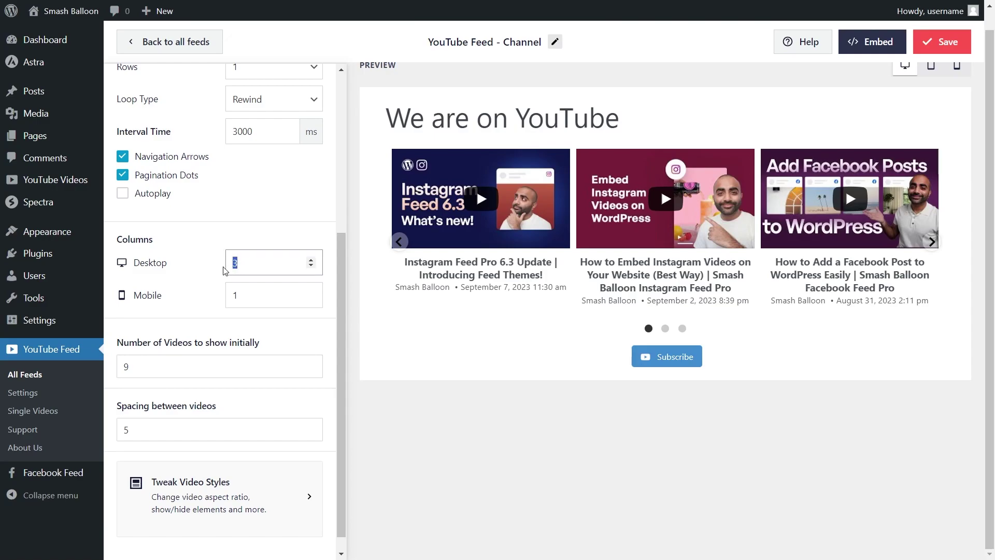
{"action": "type", "text": "2"}
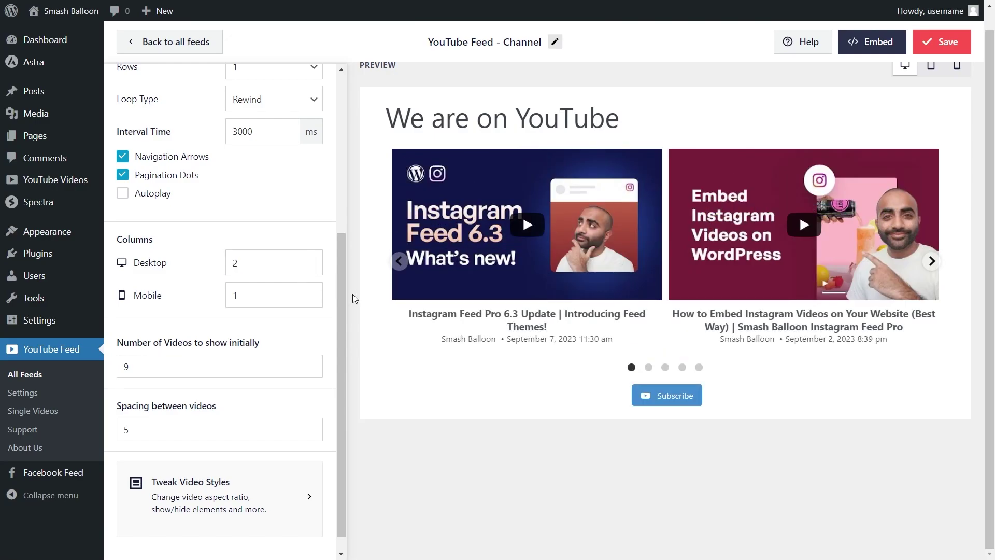
{"action": "left_click_drag", "start_coordinate": [247, 263], "coordinate": [219, 270]}
{"action": "type", "text": "3"}
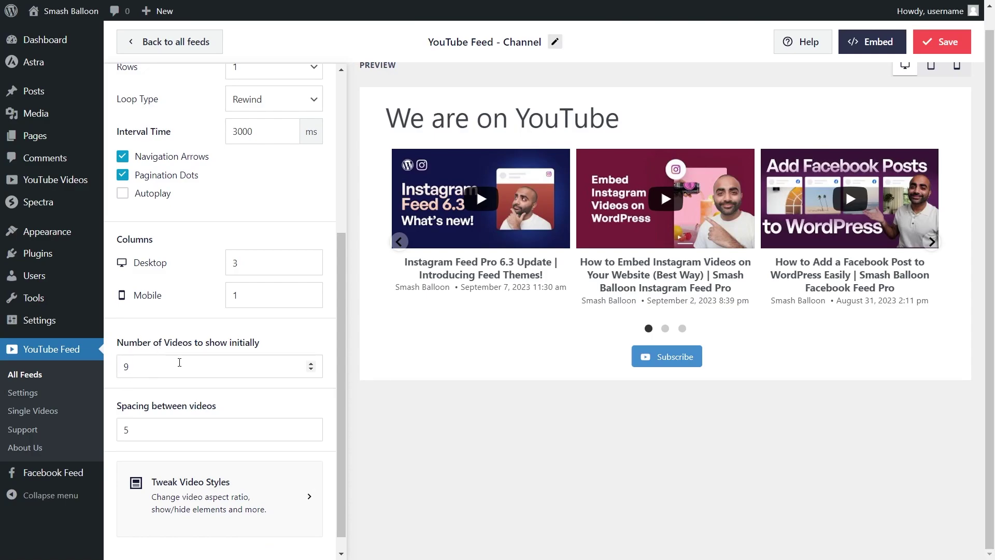
Set Number of Videos to 9 and save the feed.
{"action": "left_click", "coordinate": [166, 362]}
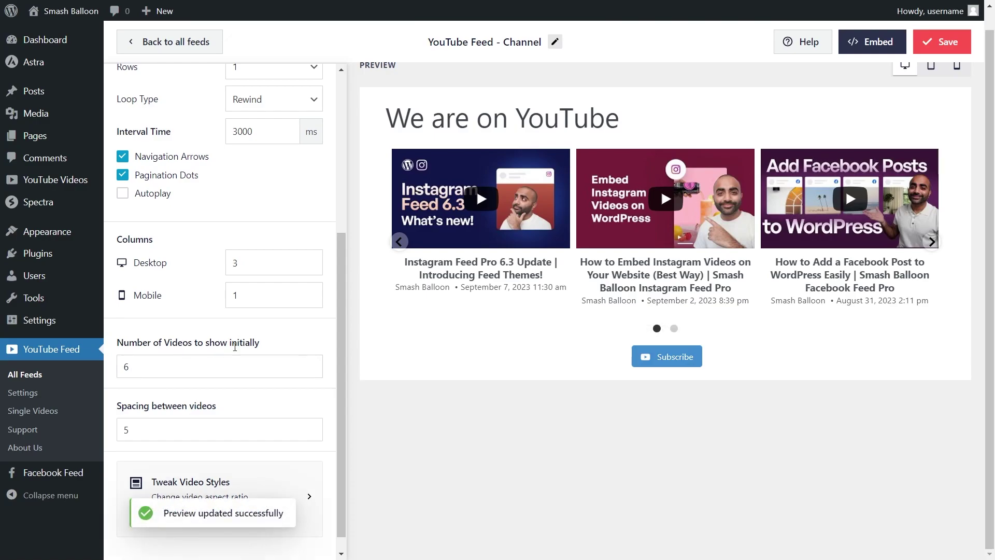
{"action": "left_click", "coordinate": [673, 329]}
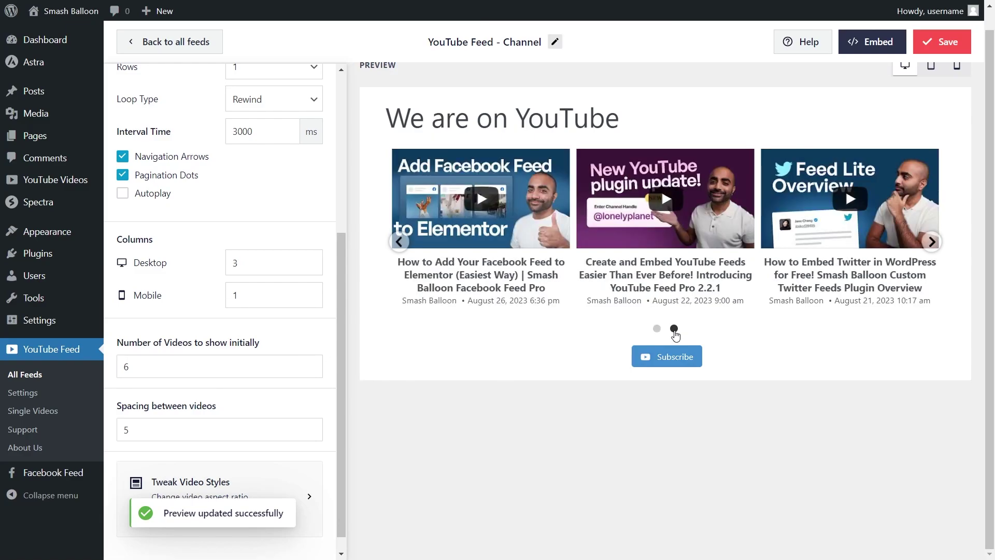
{"action": "double_click", "coordinate": [207, 367]}
{"action": "type", "text": "9"}
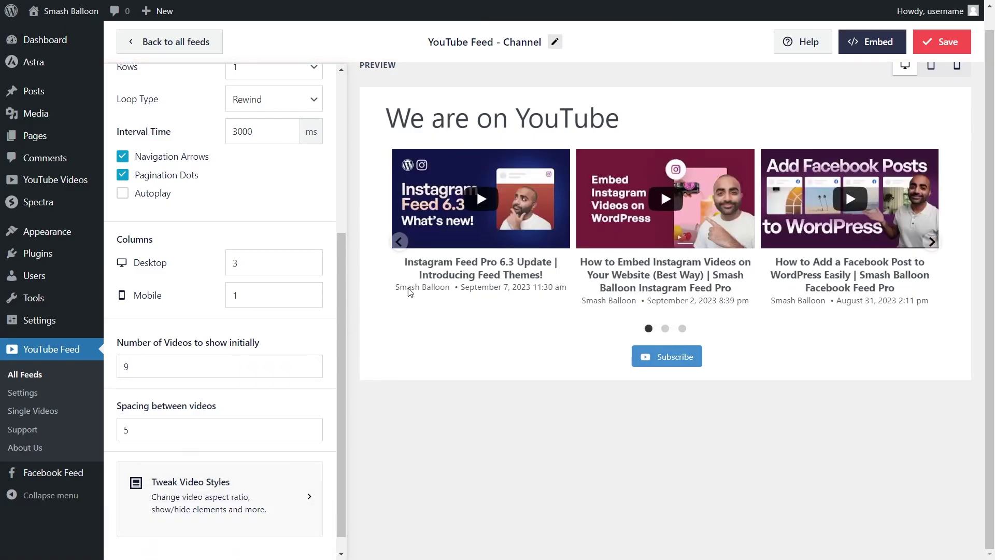
{"action": "left_click", "coordinate": [945, 44]}
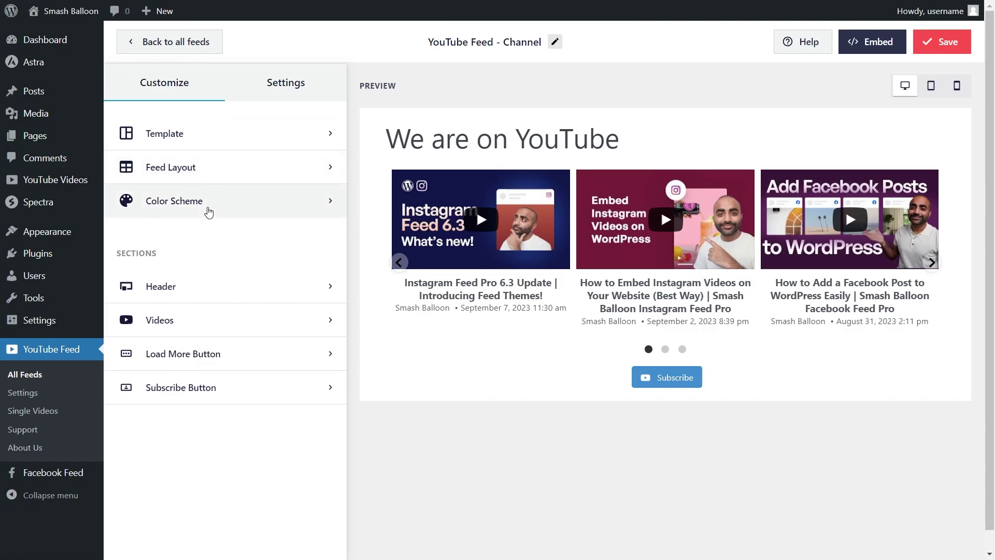
{"action": "left_click", "coordinate": [208, 209]}
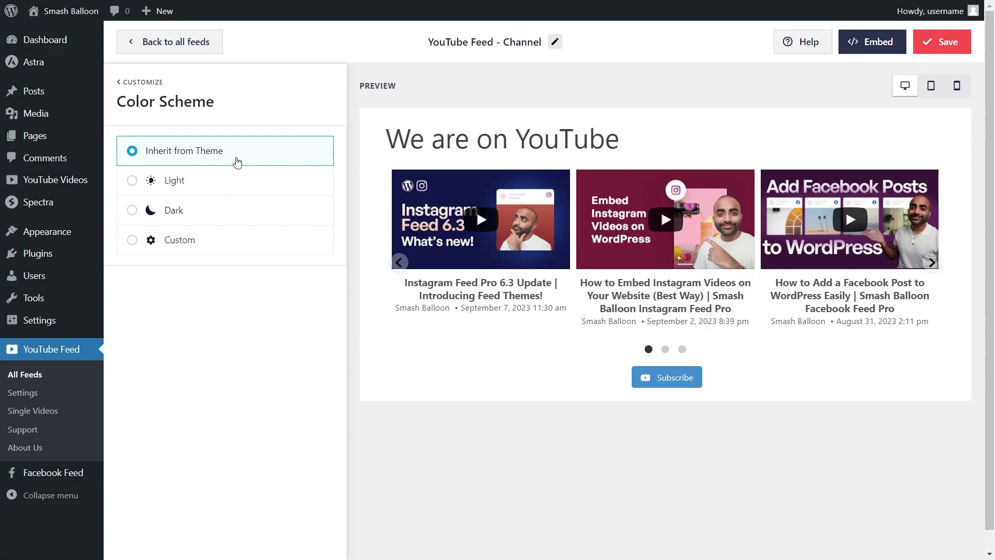
{"action": "left_click", "coordinate": [229, 182]}
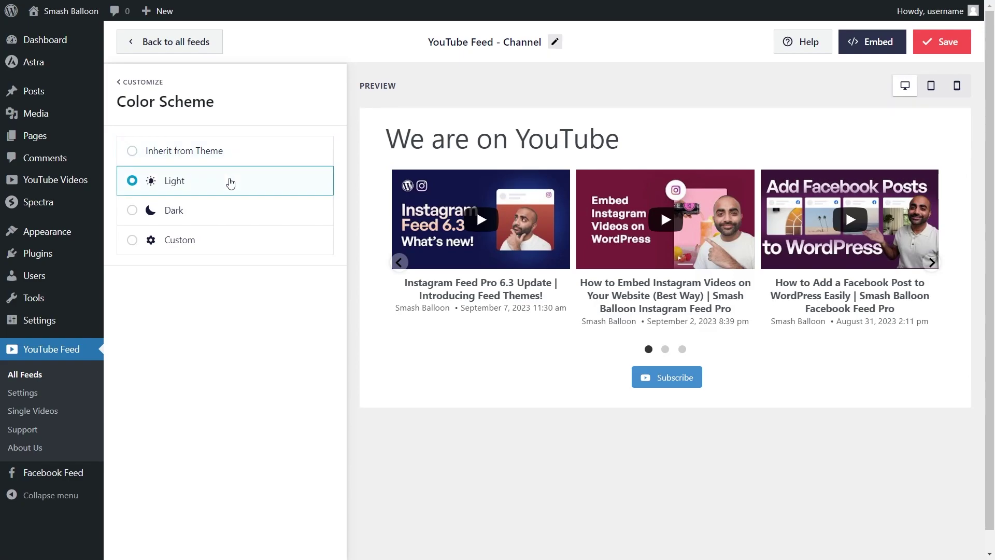
{"action": "left_click", "coordinate": [231, 211]}
{"action": "left_click", "coordinate": [216, 239]}
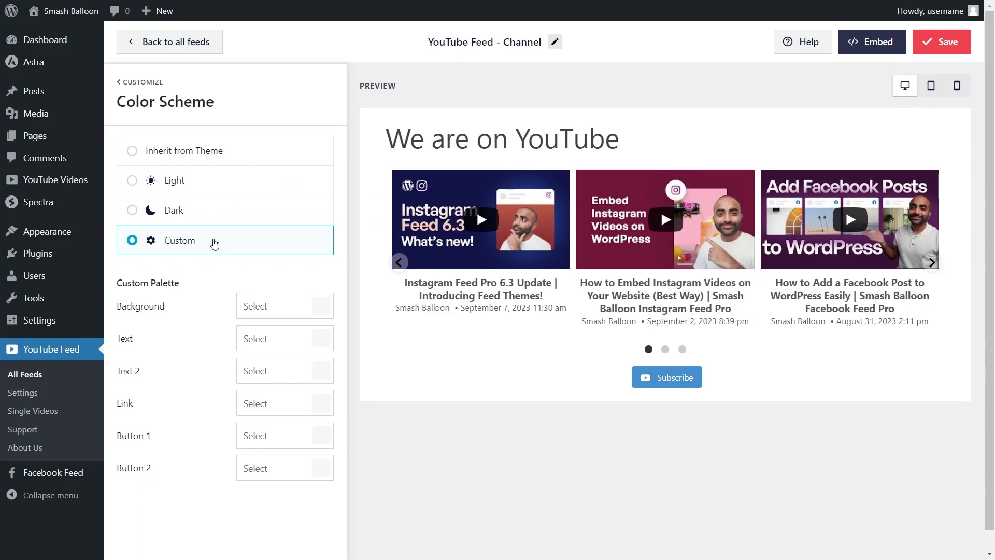
{"action": "left_click", "coordinate": [319, 314]}
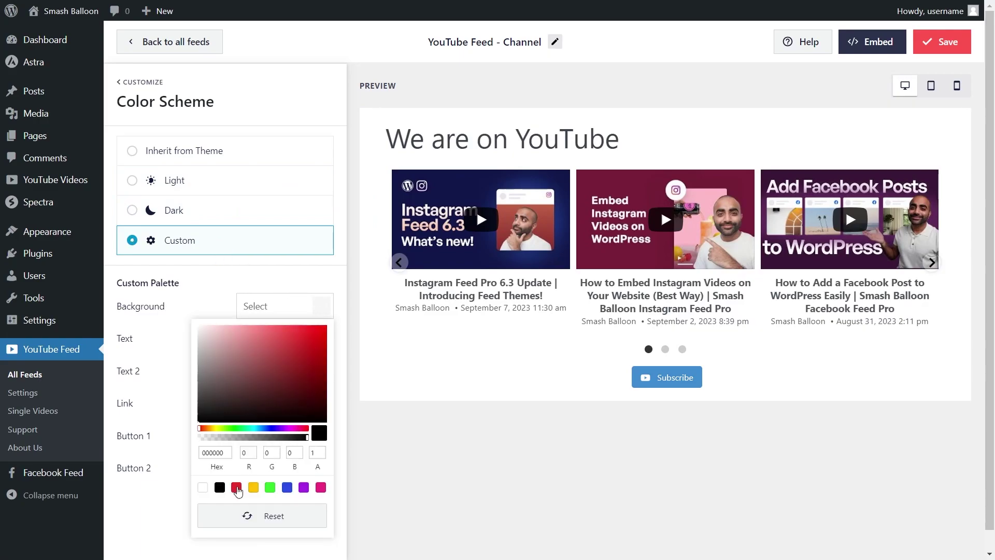
{"action": "left_click", "coordinate": [236, 487]}
{"action": "left_click", "coordinate": [253, 488]}
{"action": "left_click", "coordinate": [270, 487]}
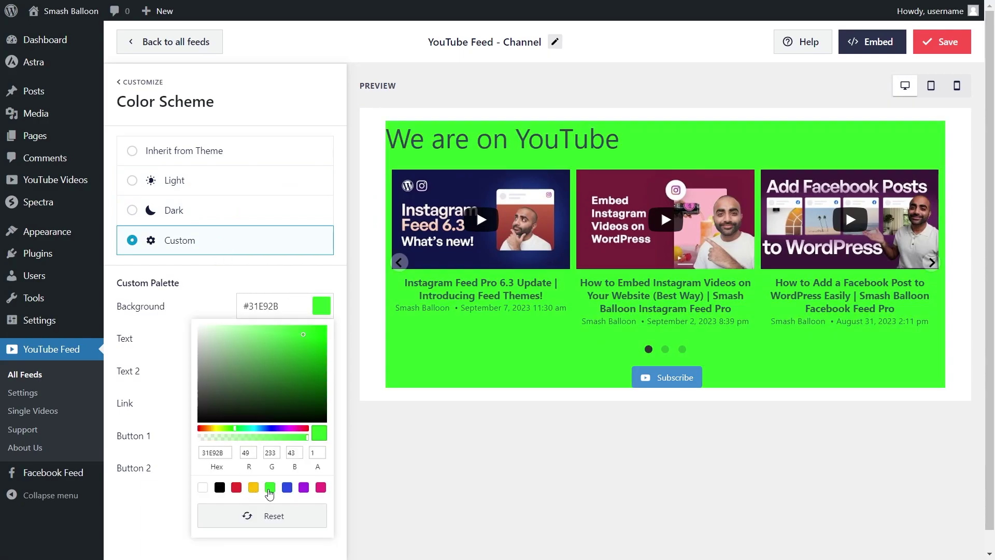
{"action": "left_click", "coordinate": [224, 158]}
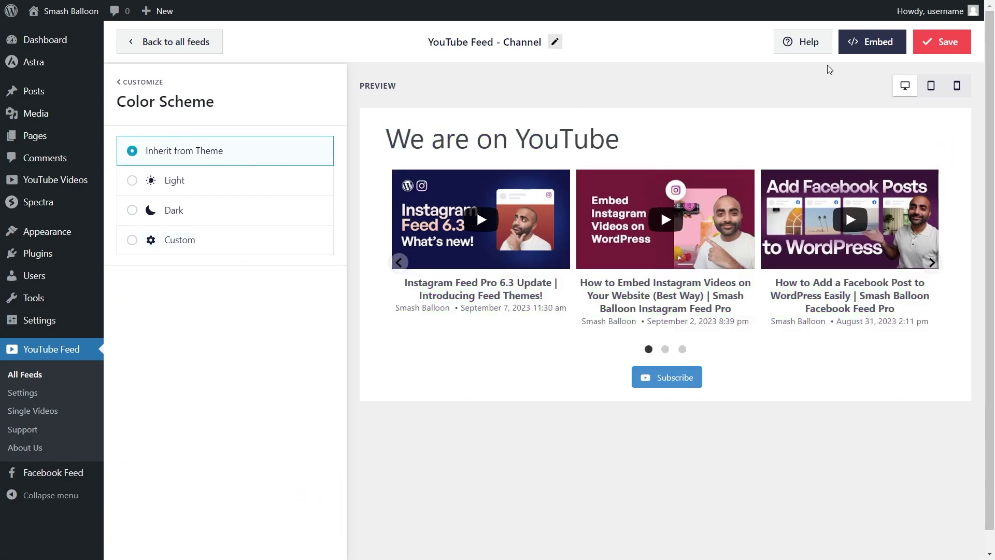
{"action": "left_click", "coordinate": [942, 41]}
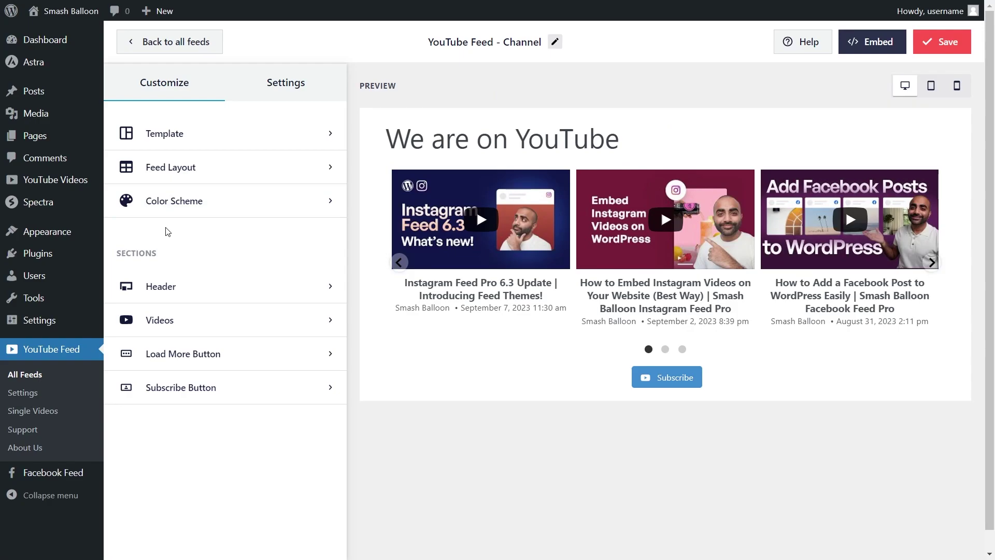
Change the Header Style from Text to Standard, keep the header enabled, and save.
{"action": "left_click", "coordinate": [167, 289]}
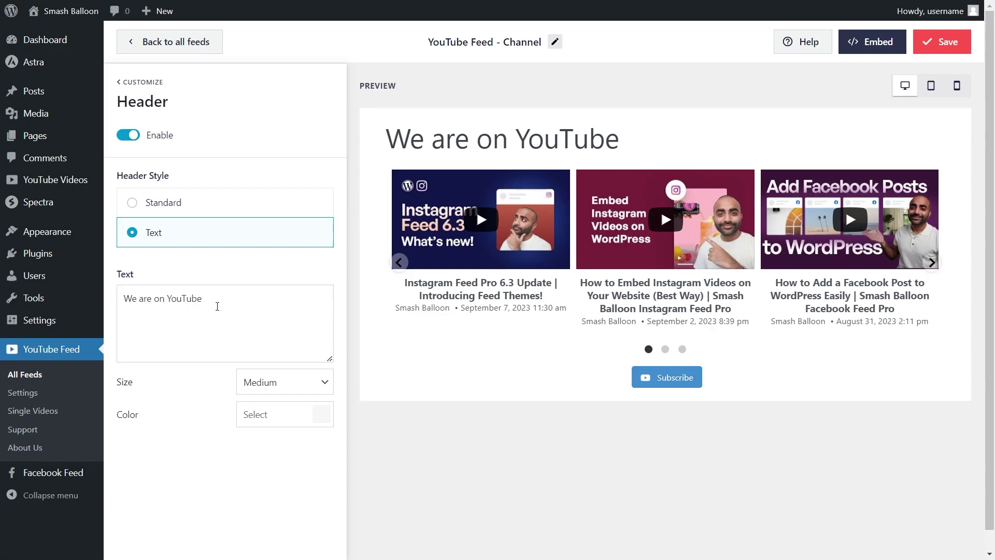
{"action": "left_click", "coordinate": [212, 209]}
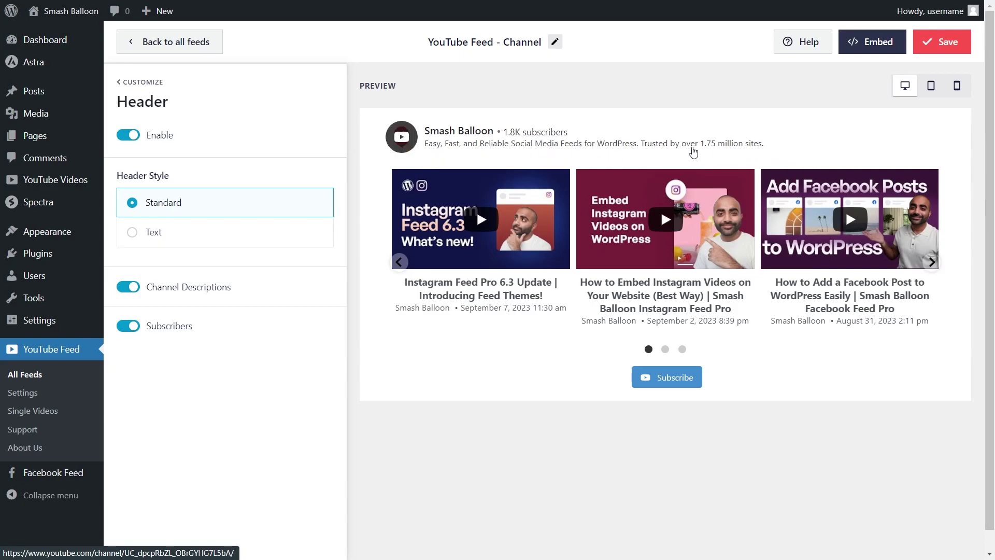
{"action": "left_click", "coordinate": [131, 141]}
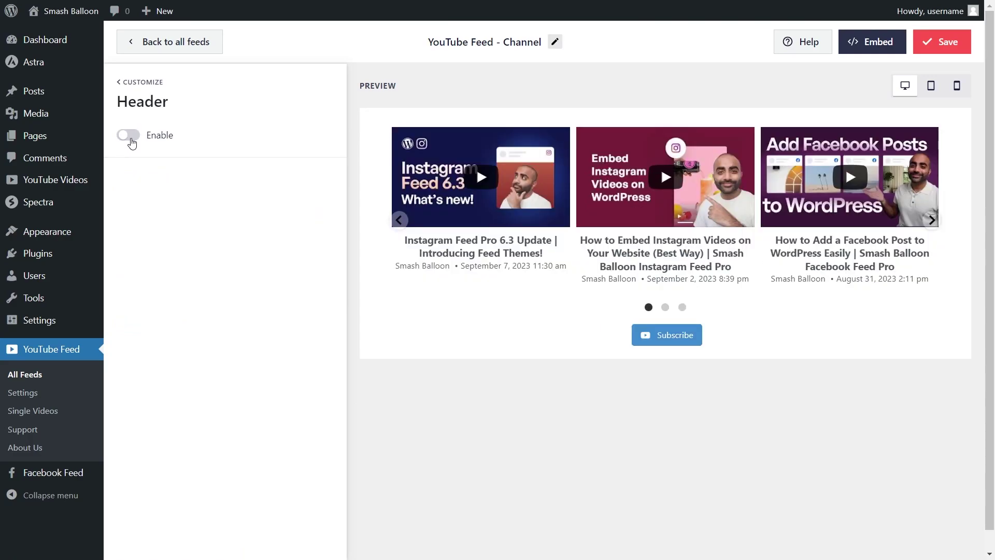
{"action": "left_click", "coordinate": [131, 141]}
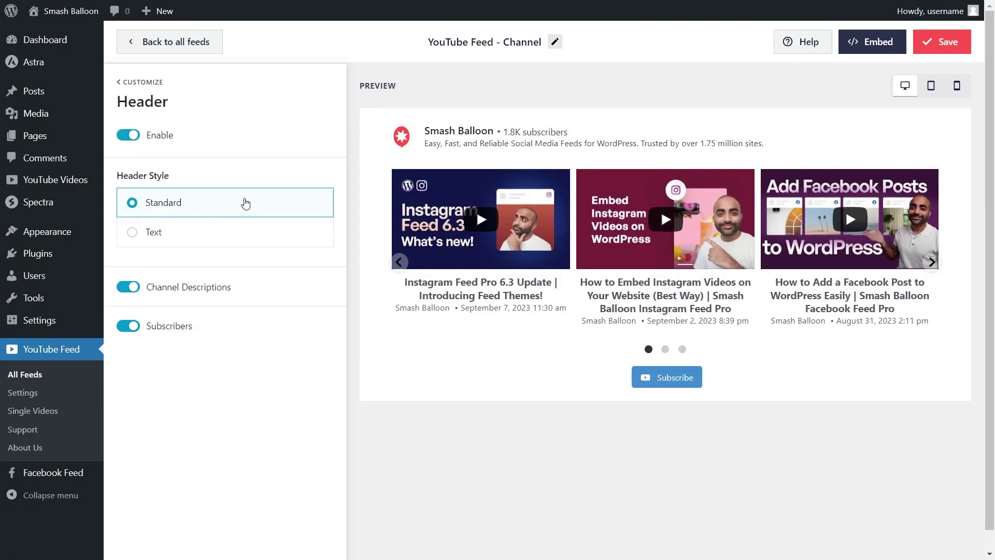
{"action": "left_click", "coordinate": [939, 51]}
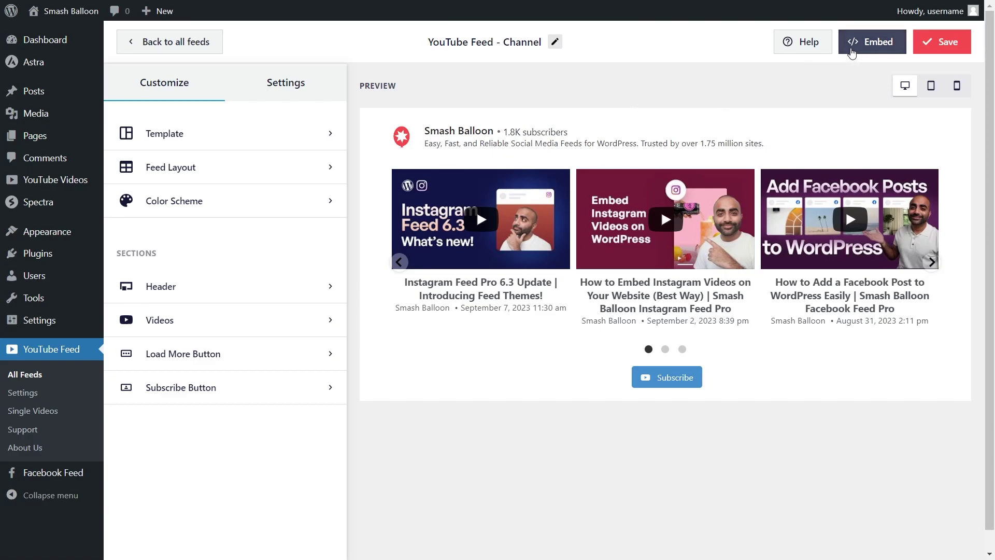
Copy the feed shortcode and add the feed to the YouTube page.
{"action": "left_click", "coordinate": [851, 49]}
{"action": "left_click", "coordinate": [749, 238]}
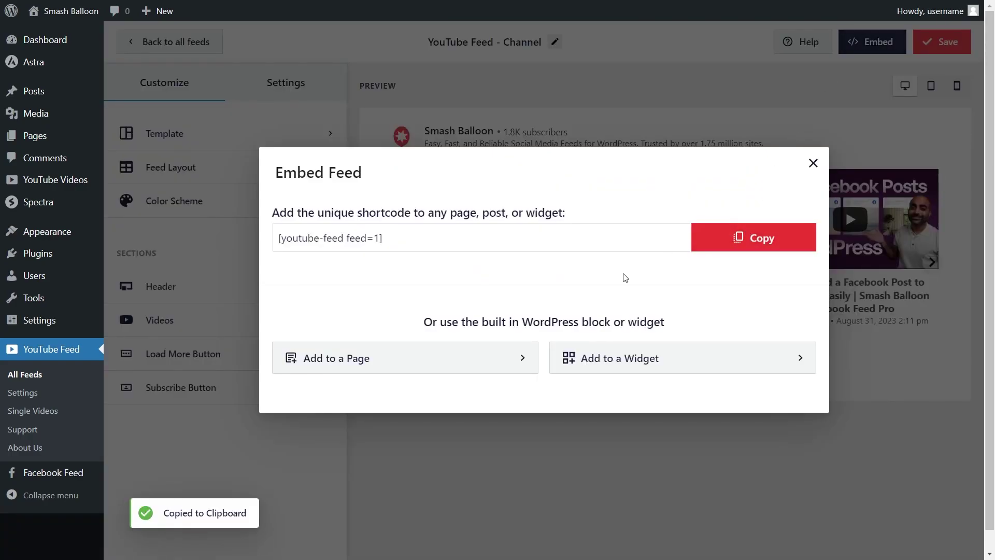
{"action": "left_click", "coordinate": [442, 356]}
{"action": "scroll", "coordinate": [446, 342], "scroll_direction": "down", "scroll_amount": 5}
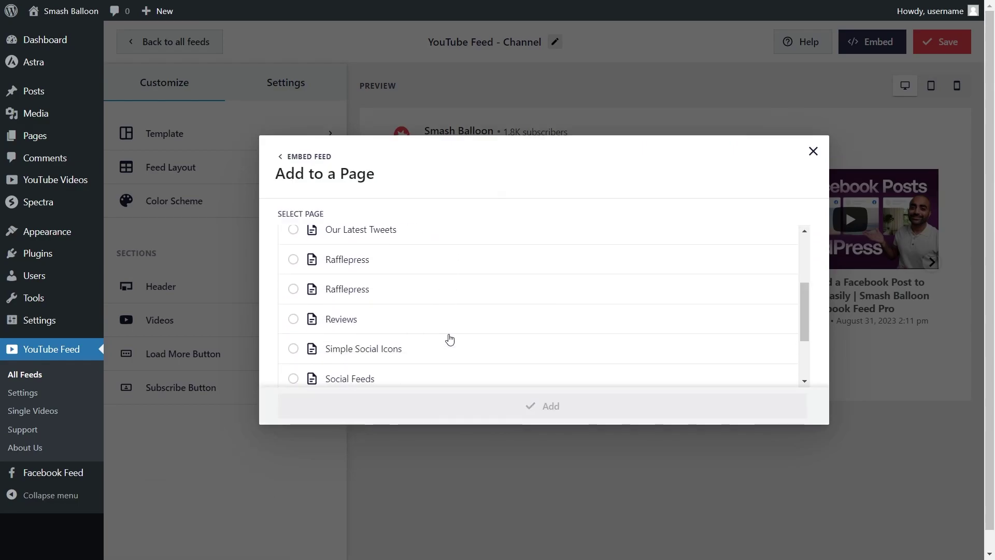
{"action": "left_click", "coordinate": [374, 343]}
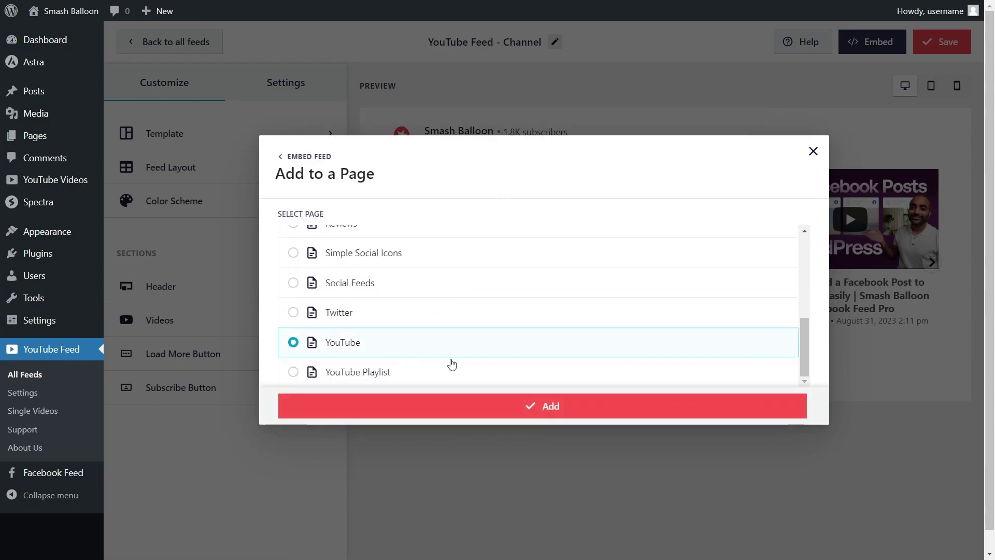
{"action": "left_click", "coordinate": [549, 407]}
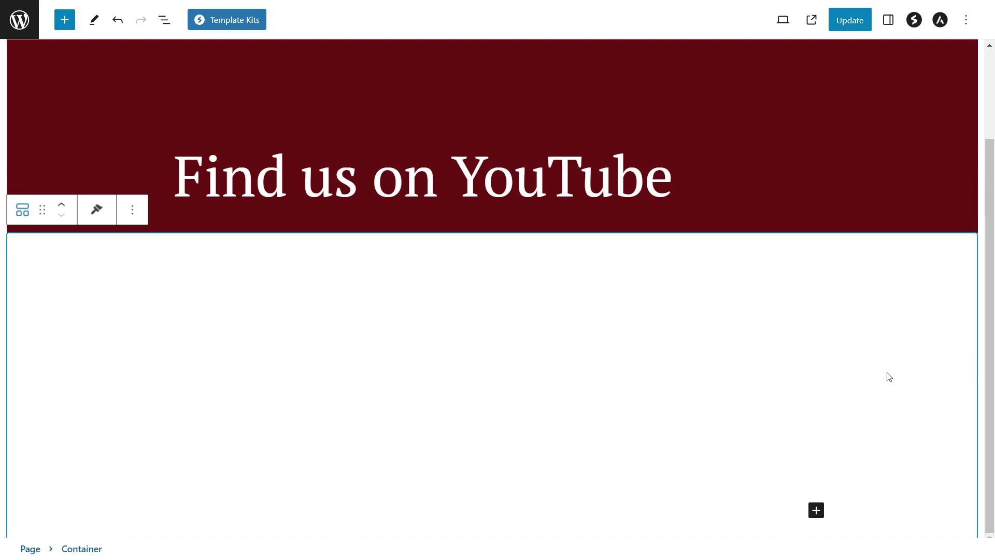
Add a Shortcode block with the pasted feed shortcode in the container, then undo it.
{"action": "left_click", "coordinate": [817, 511]}
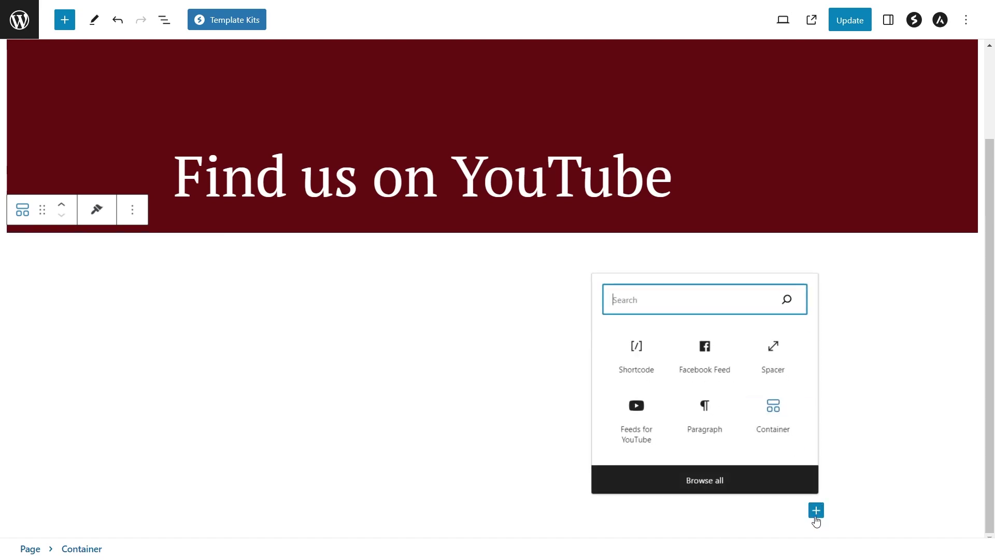
{"action": "left_click", "coordinate": [666, 382]}
{"action": "left_click", "coordinate": [331, 400]}
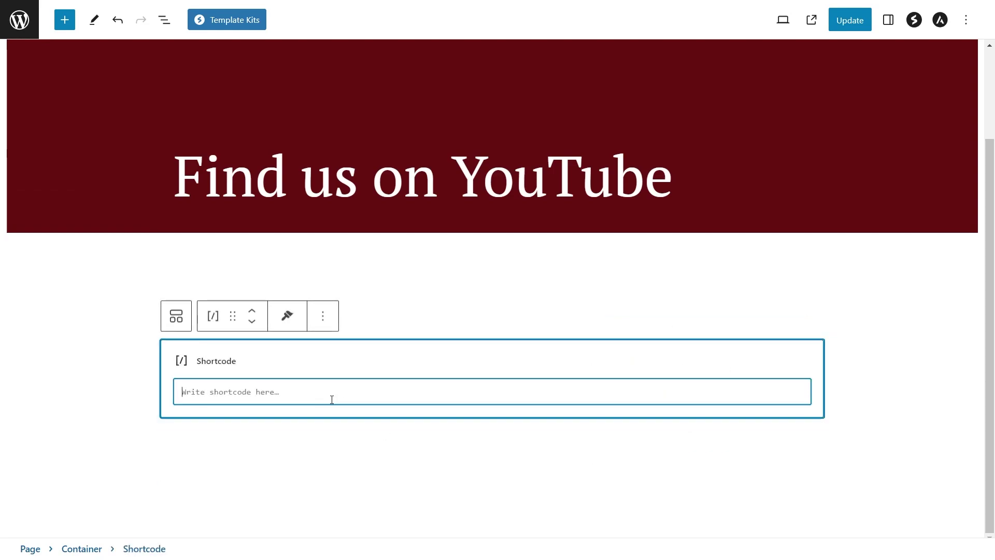
{"action": "key", "text": "ctrl+v"}
{"action": "key", "text": "ctrl+z"}
{"action": "key", "text": "ctrl+z"}
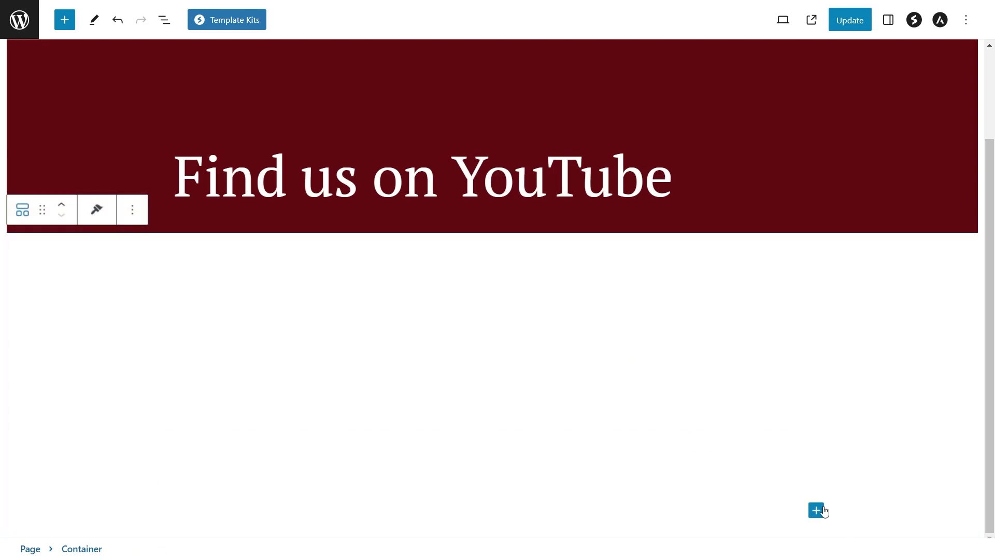
Insert a Feeds for YouTube block into the empty container and update the page.
{"action": "left_click", "coordinate": [817, 511]}
{"action": "left_click", "coordinate": [663, 422]}
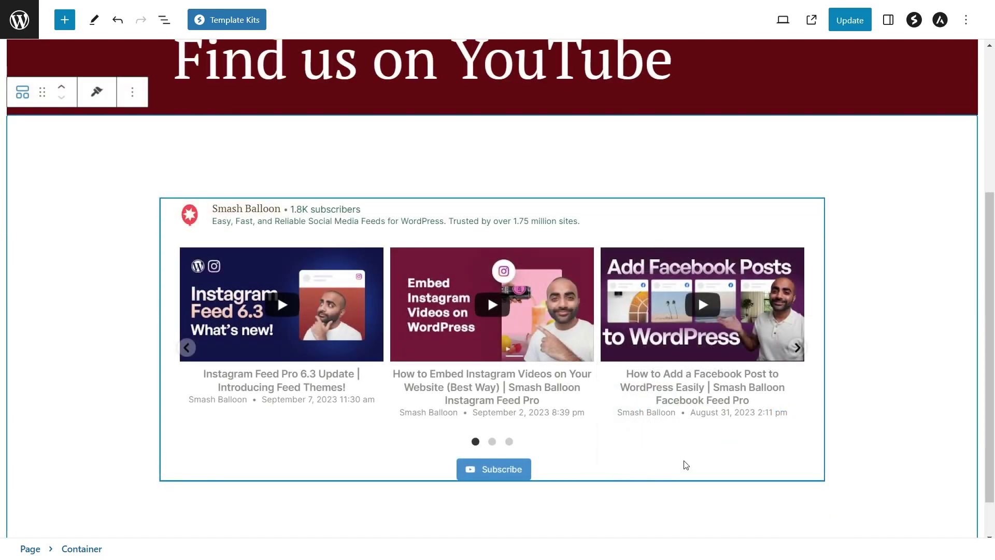
{"action": "left_click", "coordinate": [858, 23]}
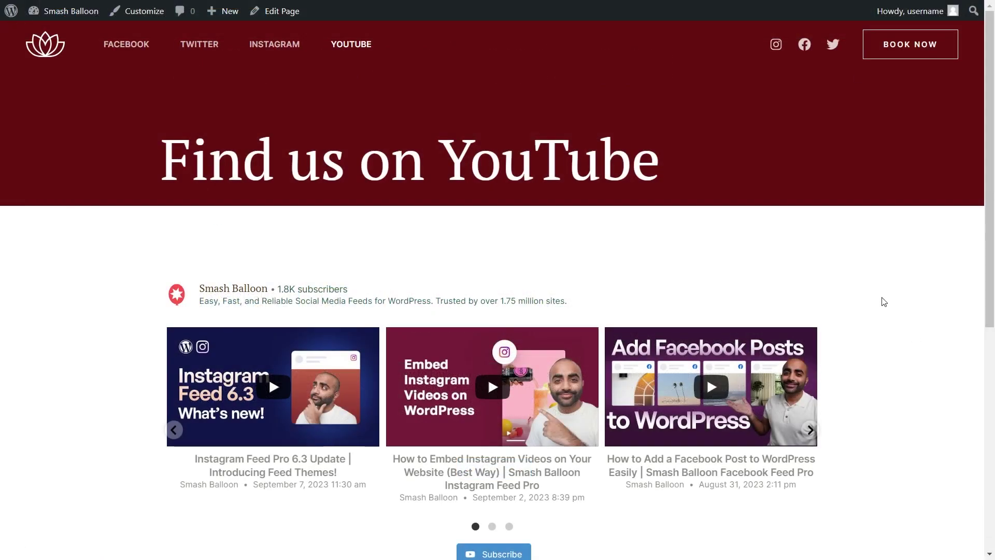
On the live page, advance the YouTube carousel three times.
{"action": "scroll", "coordinate": [884, 304], "scroll_direction": "down", "scroll_amount": 3}
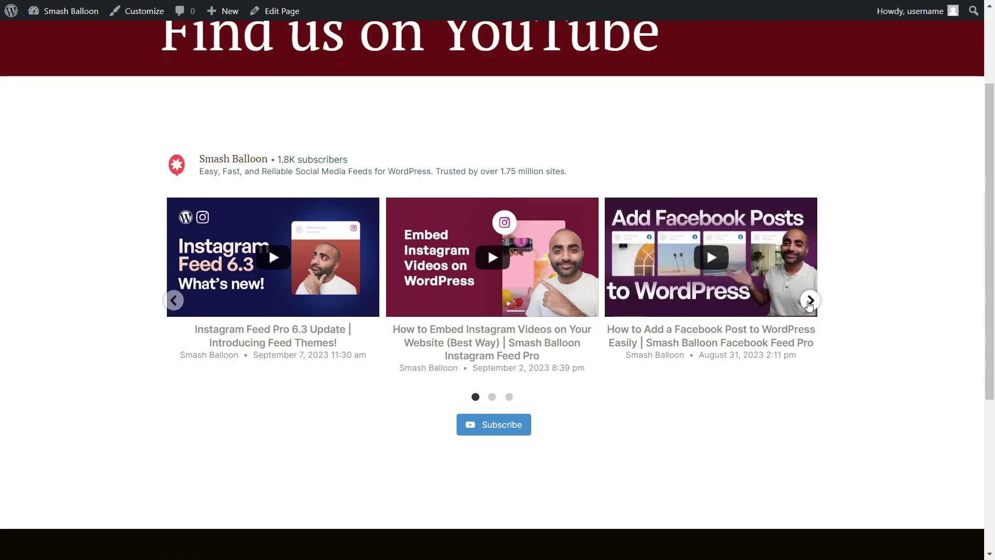
{"action": "left_click", "coordinate": [810, 303]}
{"action": "left_click", "coordinate": [810, 302]}
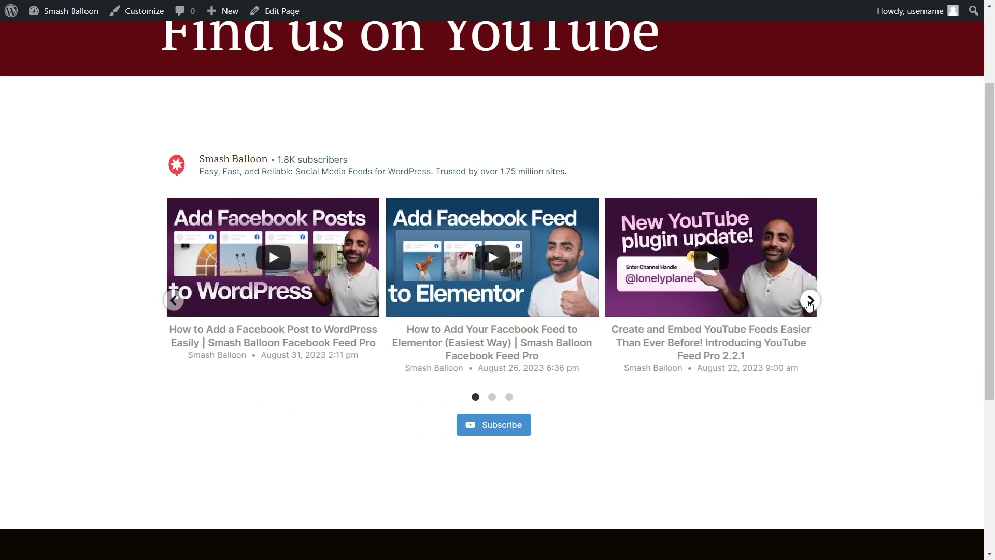
{"action": "left_click", "coordinate": [810, 303]}
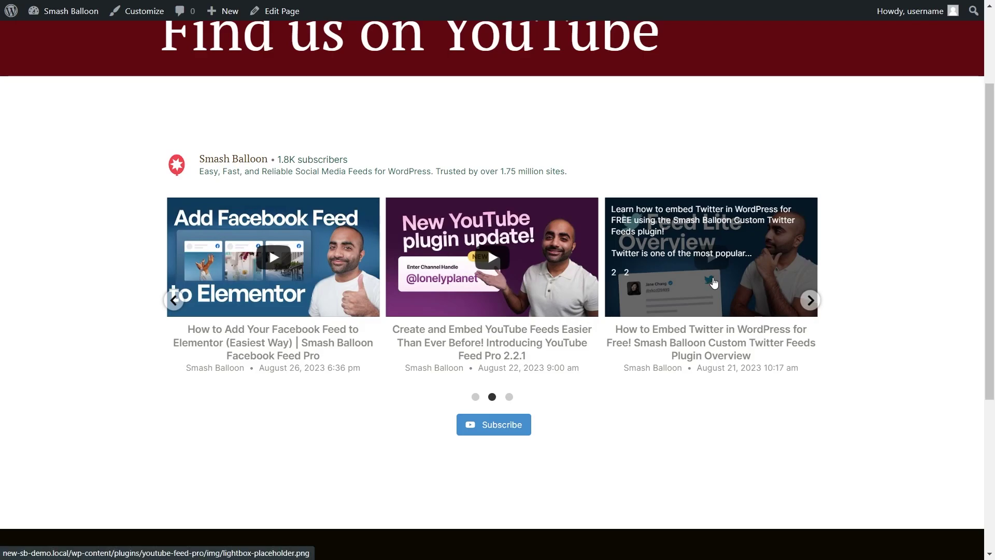
Play the Twitter feeds video in a lightbox, then subscribe to the Smash Balloon channel.
{"action": "left_click", "coordinate": [782, 303]}
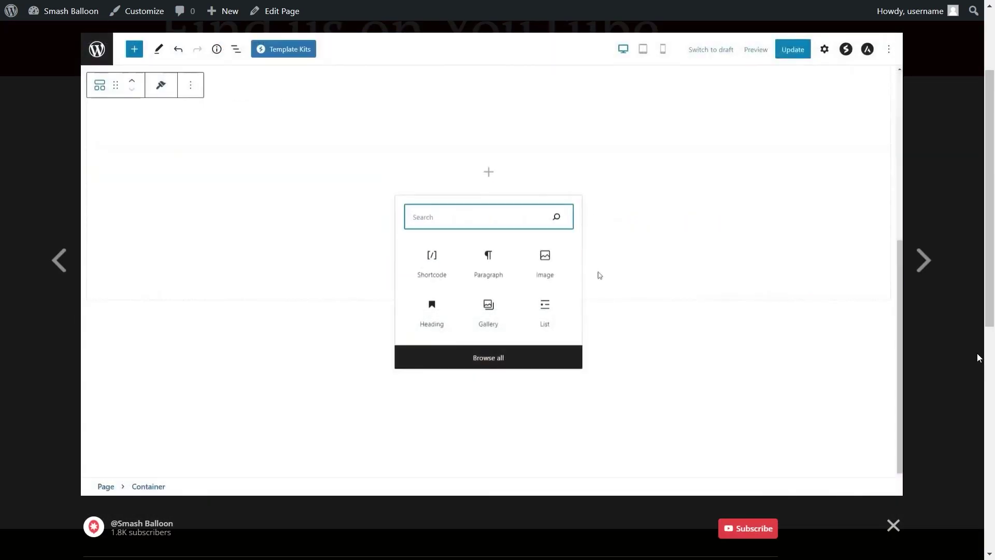
{"action": "scroll", "coordinate": [980, 362], "scroll_direction": "down", "scroll_amount": 3}
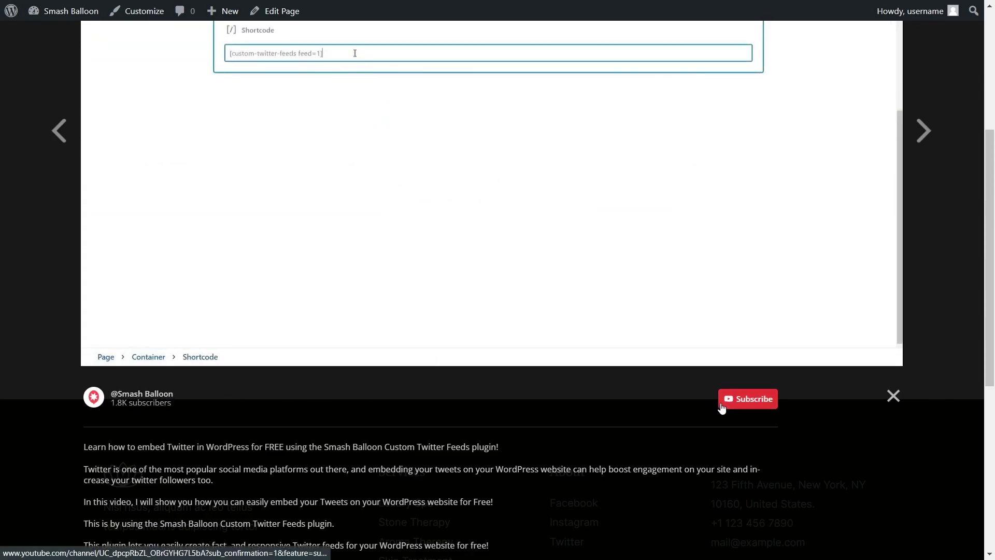
{"action": "left_click", "coordinate": [718, 403]}
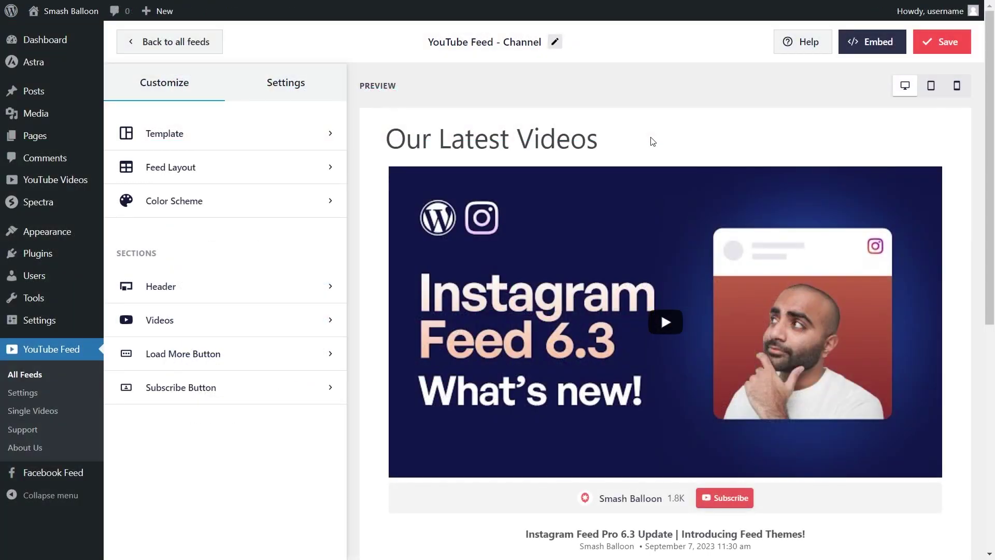
Save the feed with Embed, copy its shortcode, and choose Add to a Widget.
{"action": "left_click", "coordinate": [862, 50]}
{"action": "left_click", "coordinate": [750, 246]}
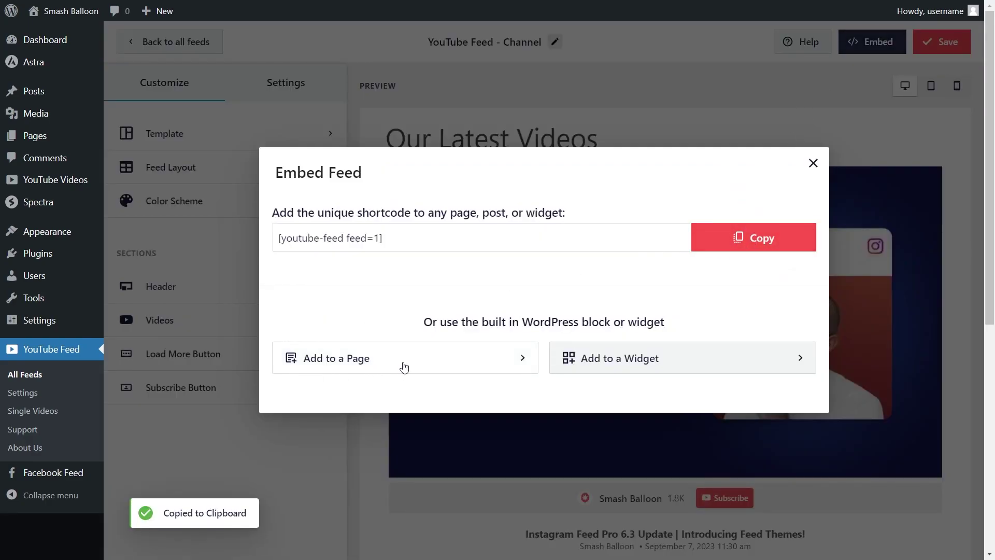
{"action": "left_click", "coordinate": [739, 364]}
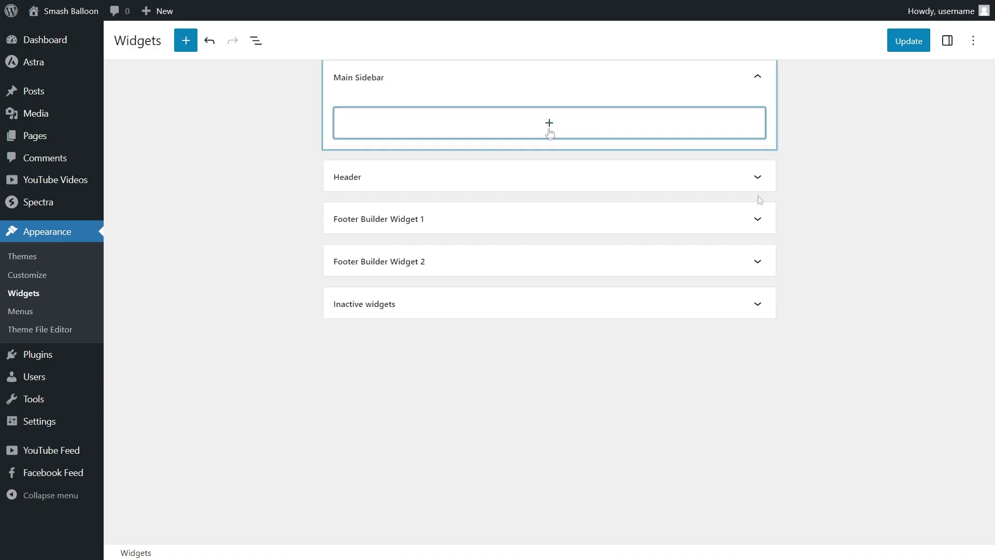
Add a Feeds for YouTube block to Main Sidebar instead of the shortcode, and update the widgets.
{"action": "left_click", "coordinate": [549, 123]}
{"action": "left_click", "coordinate": [480, 288]}
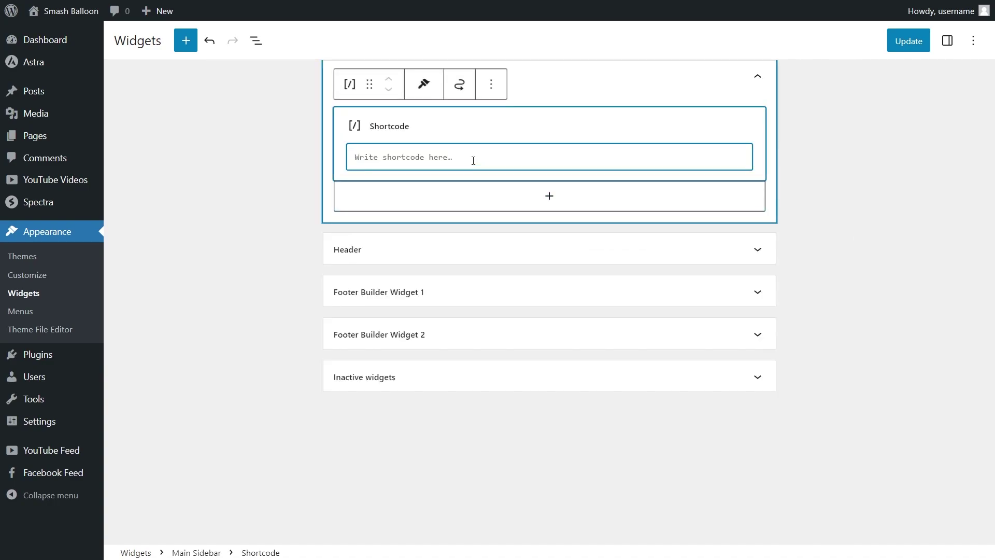
{"action": "key", "text": "ctrl+v"}
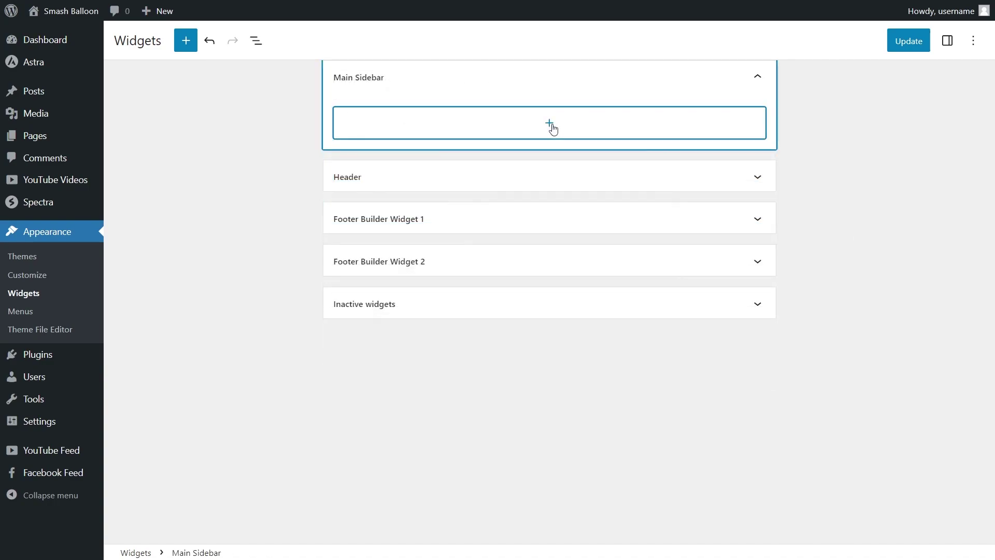
{"action": "left_click", "coordinate": [550, 122]}
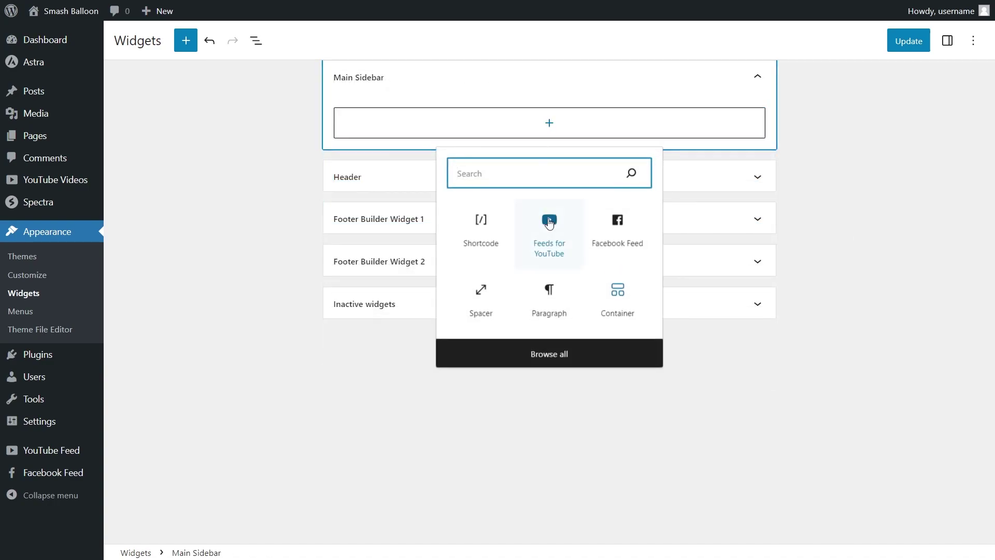
{"action": "left_click", "coordinate": [550, 222]}
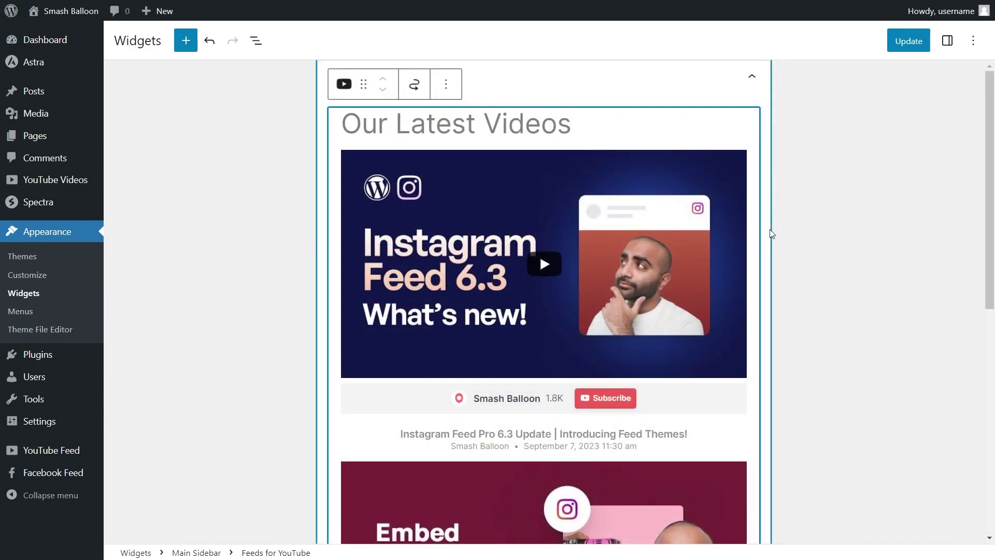
{"action": "scroll", "coordinate": [771, 233], "scroll_direction": "down", "scroll_amount": 5}
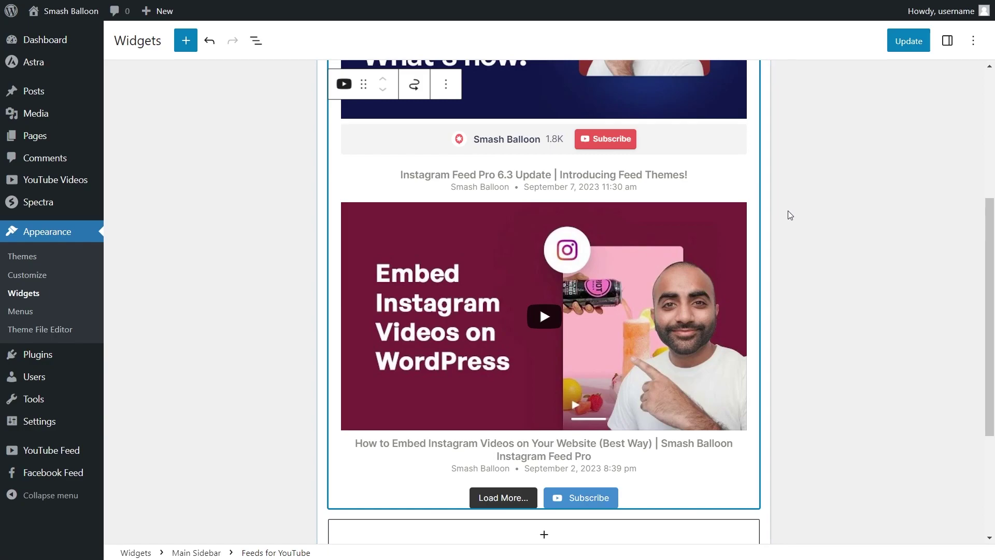
{"action": "left_click", "coordinate": [898, 44]}
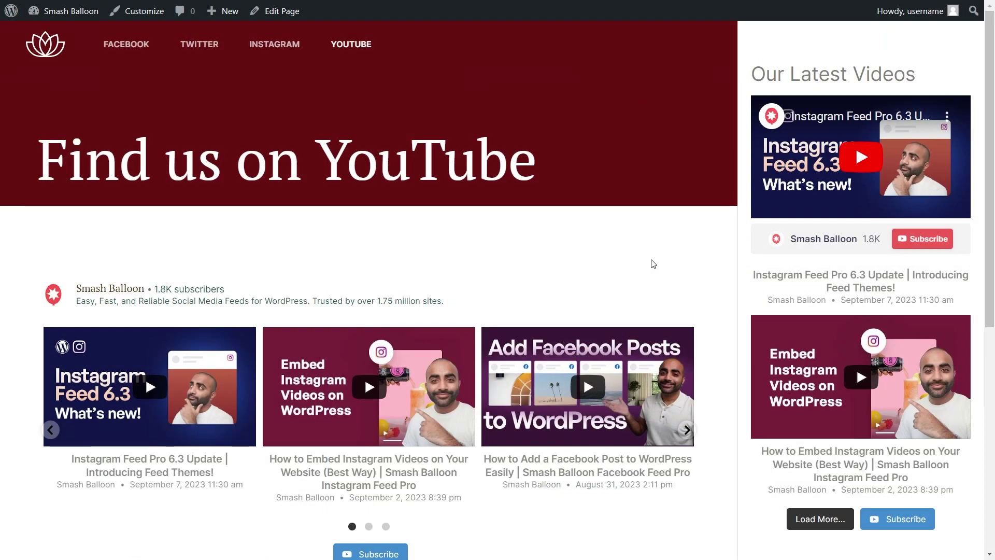
Jump the main carousel to its third page of videos.
{"action": "scroll", "coordinate": [642, 275], "scroll_direction": "down", "scroll_amount": 1}
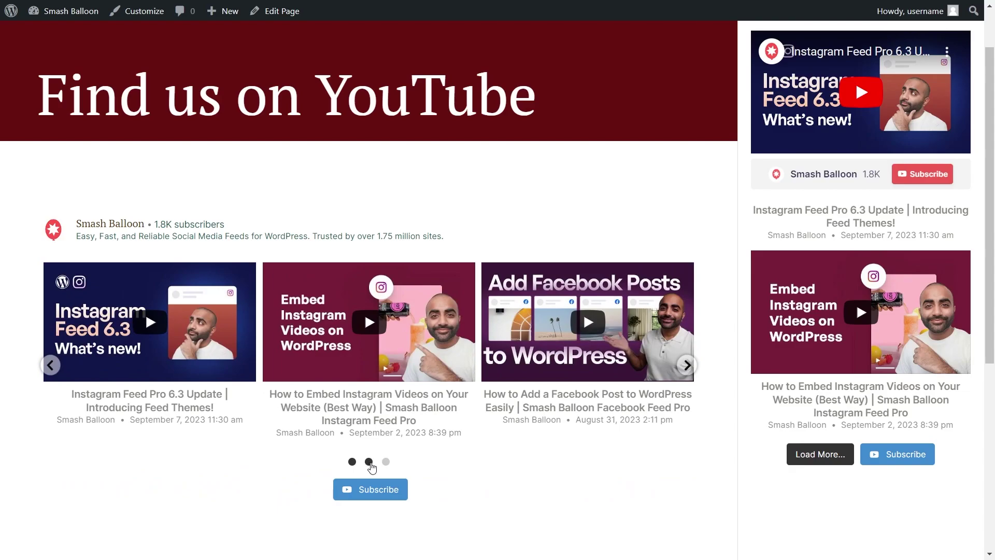
{"action": "left_click", "coordinate": [386, 461]}
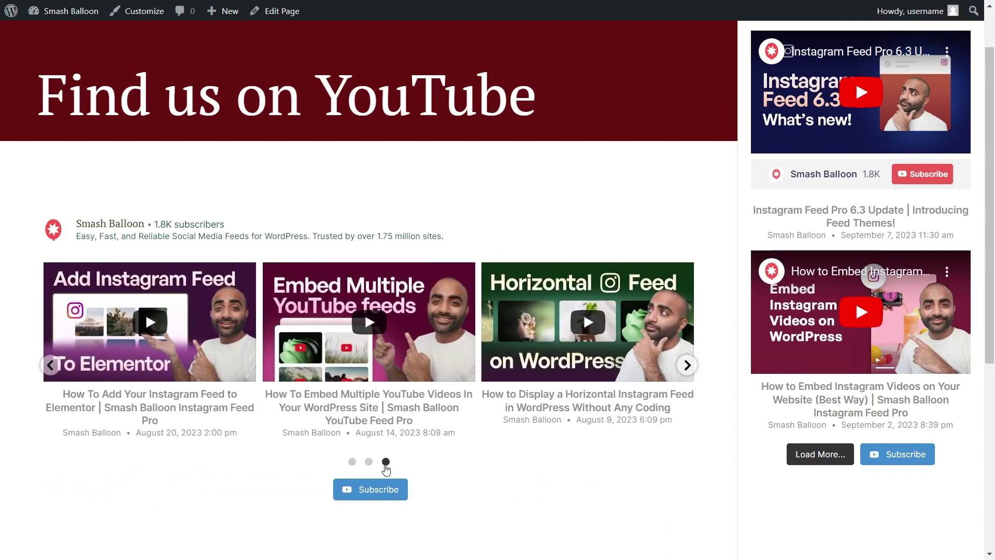
{"action": "scroll", "coordinate": [729, 323], "scroll_direction": "up", "scroll_amount": 1}
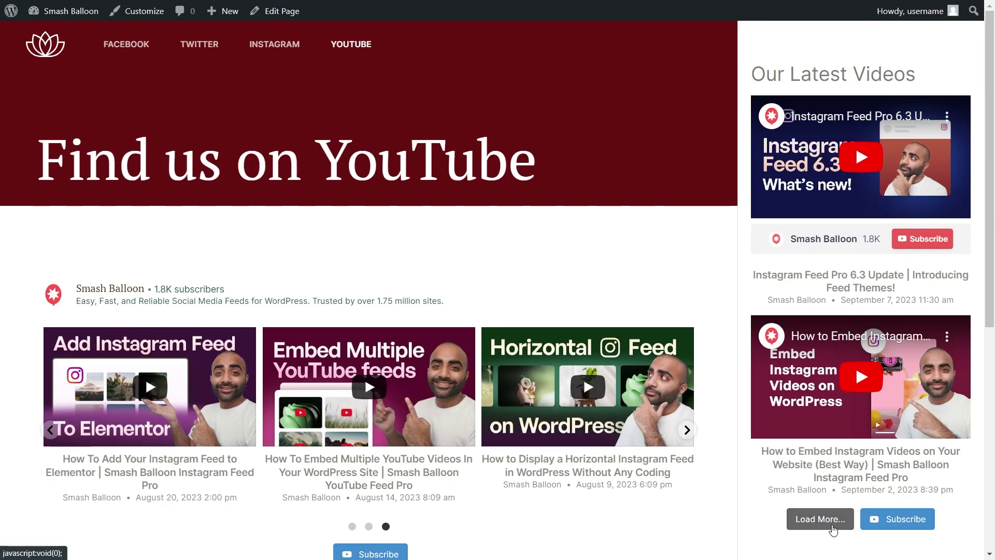
Load more videos into the sidebar feed and play its first video.
{"action": "left_click", "coordinate": [833, 528]}
{"action": "scroll", "coordinate": [841, 481], "scroll_direction": "down", "scroll_amount": 2}
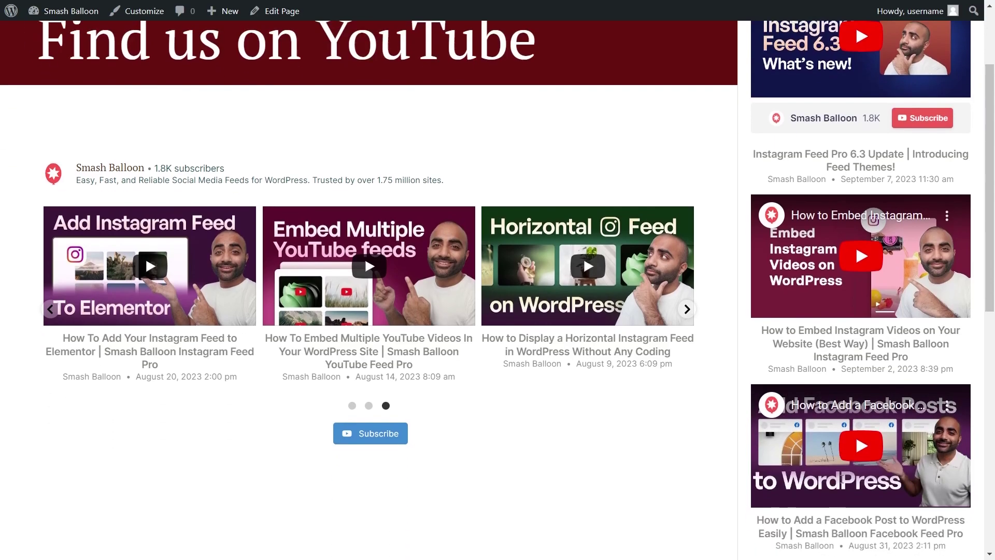
{"action": "scroll", "coordinate": [841, 479], "scroll_direction": "down", "scroll_amount": 3}
{"action": "scroll", "coordinate": [842, 473], "scroll_direction": "down", "scroll_amount": 3}
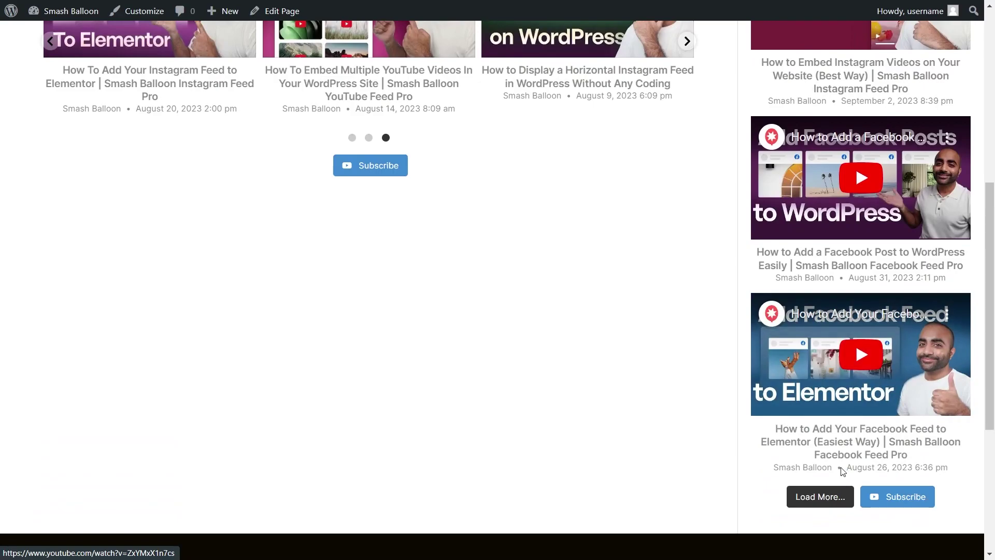
{"action": "scroll", "coordinate": [843, 456], "scroll_direction": "up", "scroll_amount": 5}
{"action": "scroll", "coordinate": [843, 453], "scroll_direction": "up", "scroll_amount": 2}
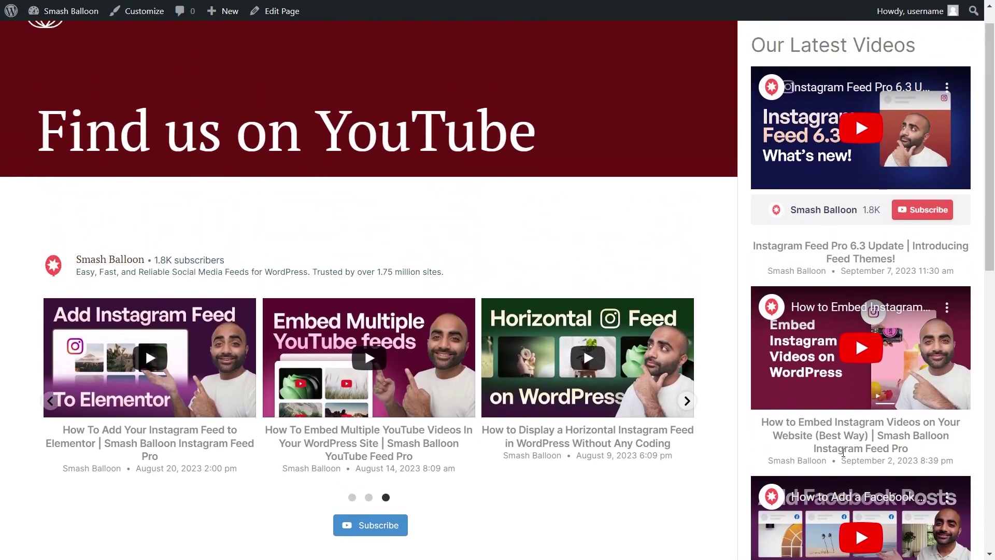
{"action": "left_click", "coordinate": [871, 189]}
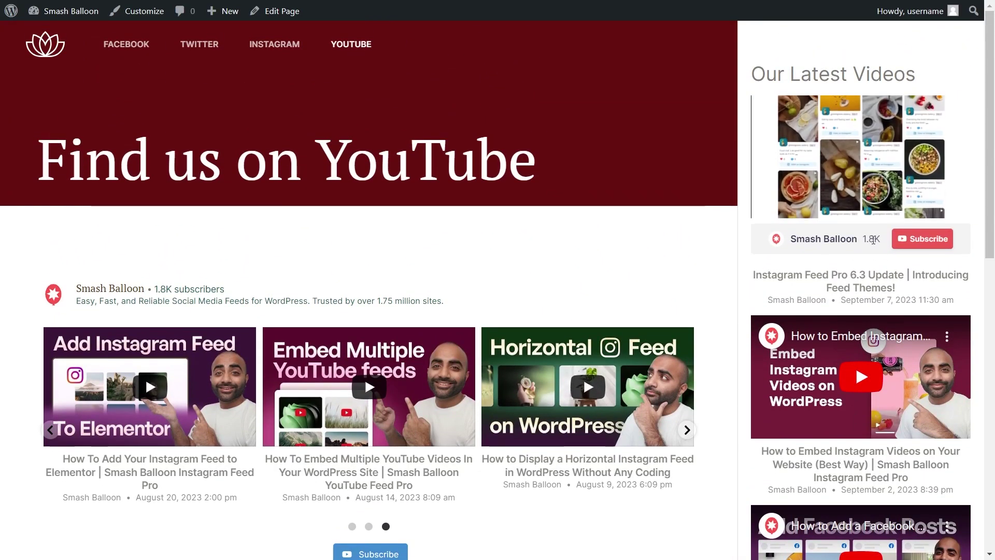